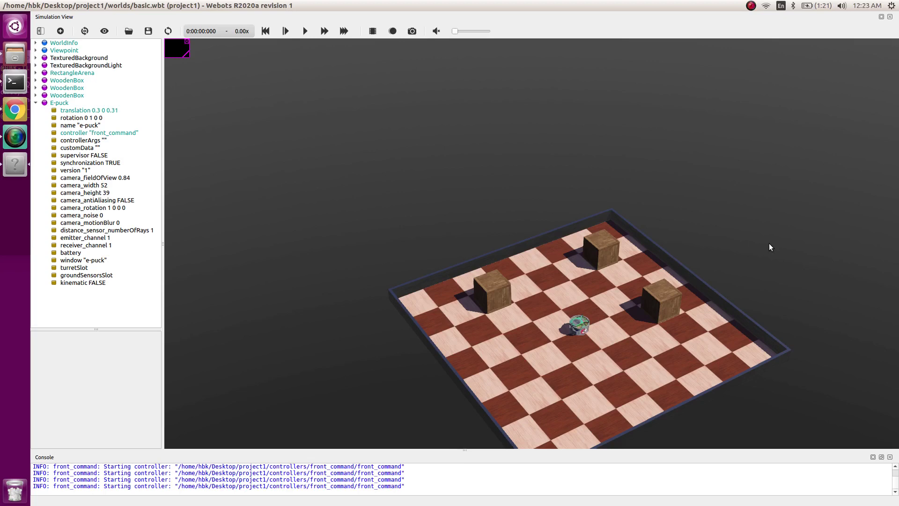
Run the simulation briefly in real time, then pause and reset it.
scroll(506, 150, "down", 2)
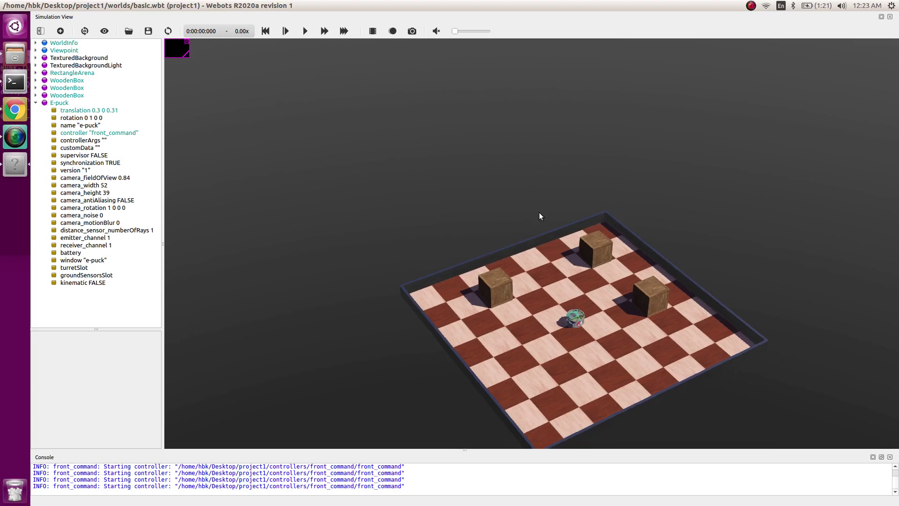
left_click(299, 34)
scroll(591, 331, "up", 3)
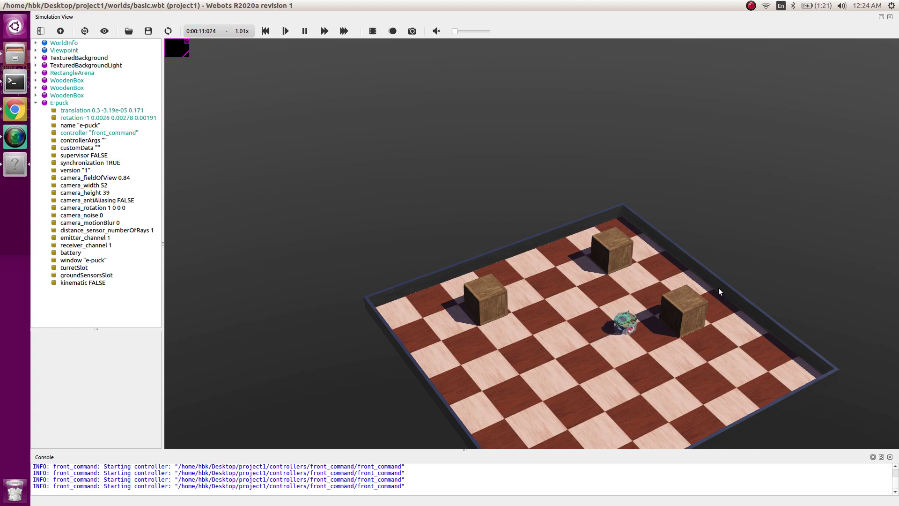
left_click(302, 32)
scroll(508, 221, "down", 3)
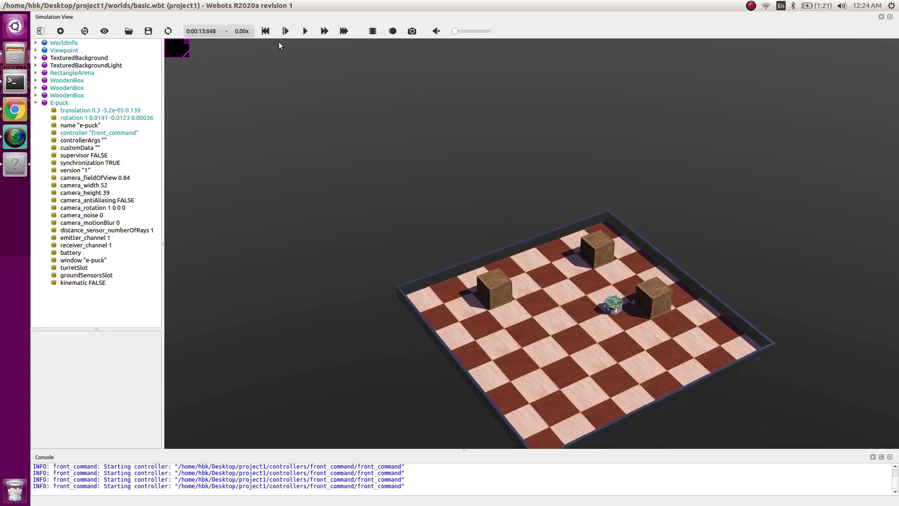
left_click(265, 31)
left_click_drag(608, 385, 615, 297)
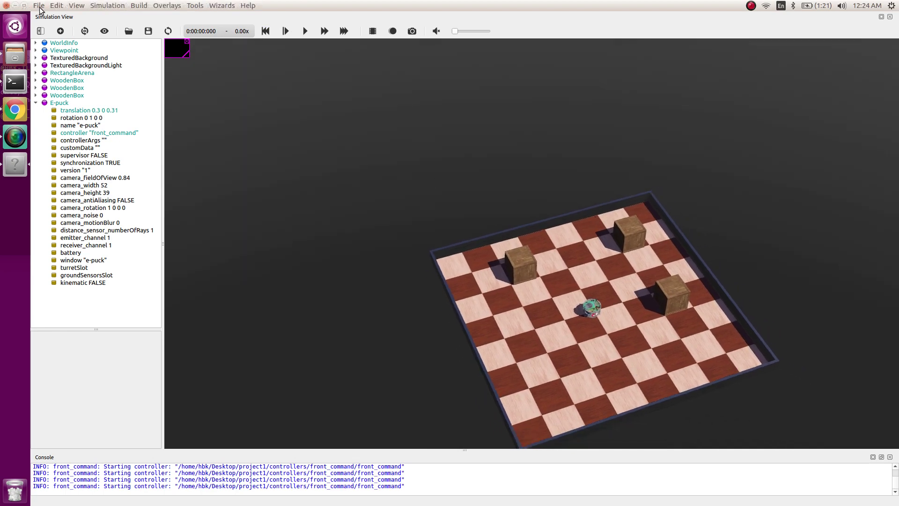
Save the world under the new name nodes.wbt in the worlds folder.
left_click(39, 6)
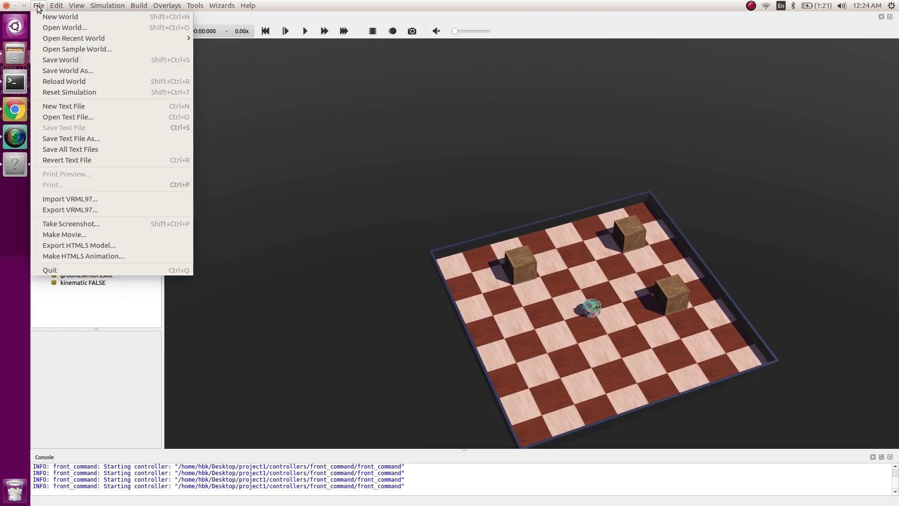
left_click(69, 71)
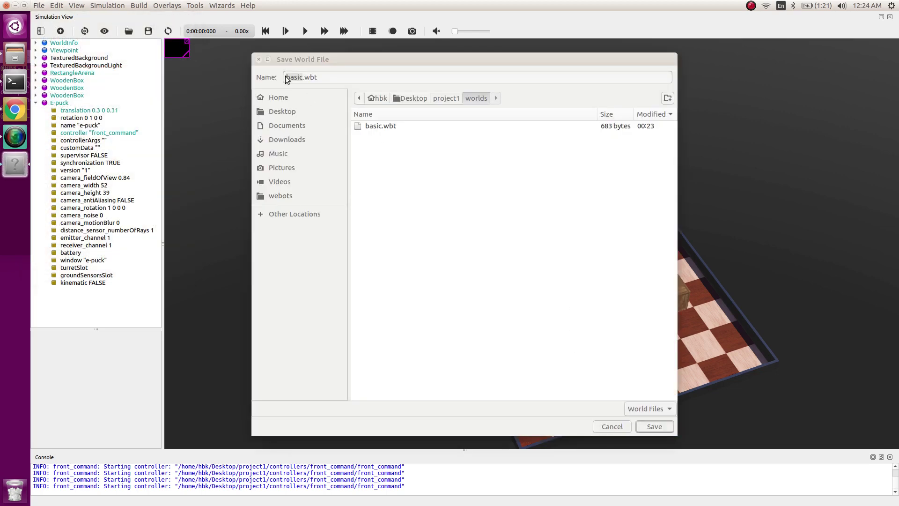
left_click(305, 78)
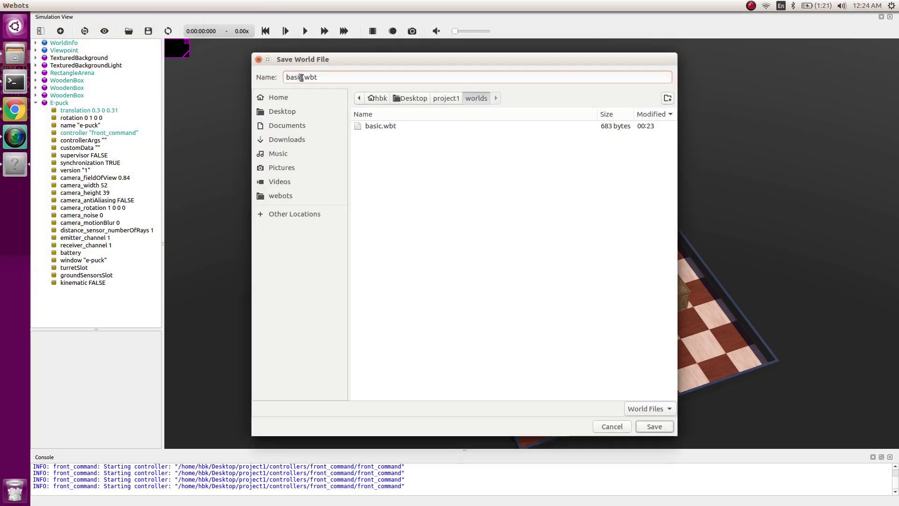
double_click(301, 78)
key("Right")
key("BackSpace")
key("BackSpace")
key("BackSpace")
key("BackSpace")
key("BackSpace")
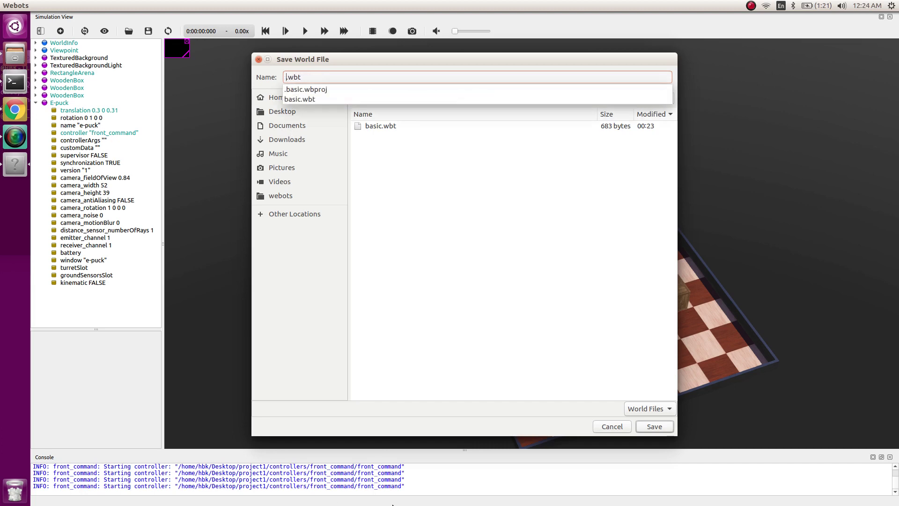
type("nodes")
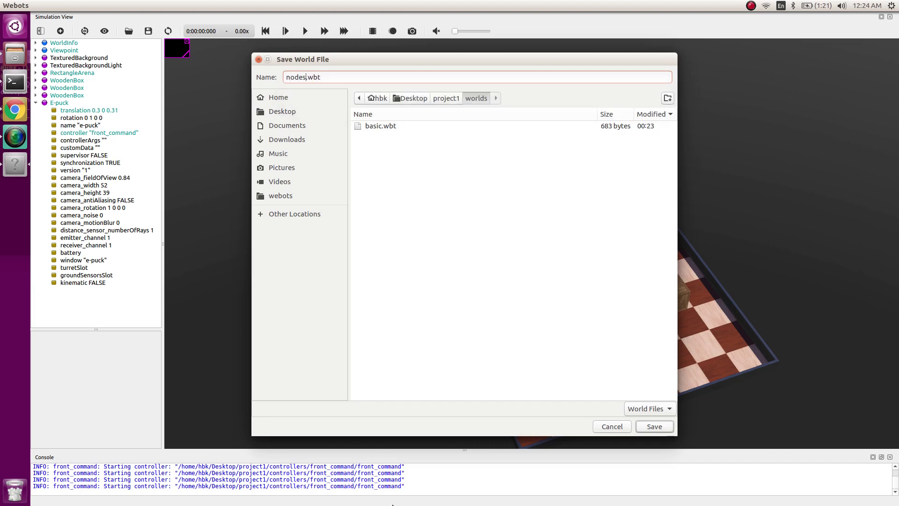
key("Return")
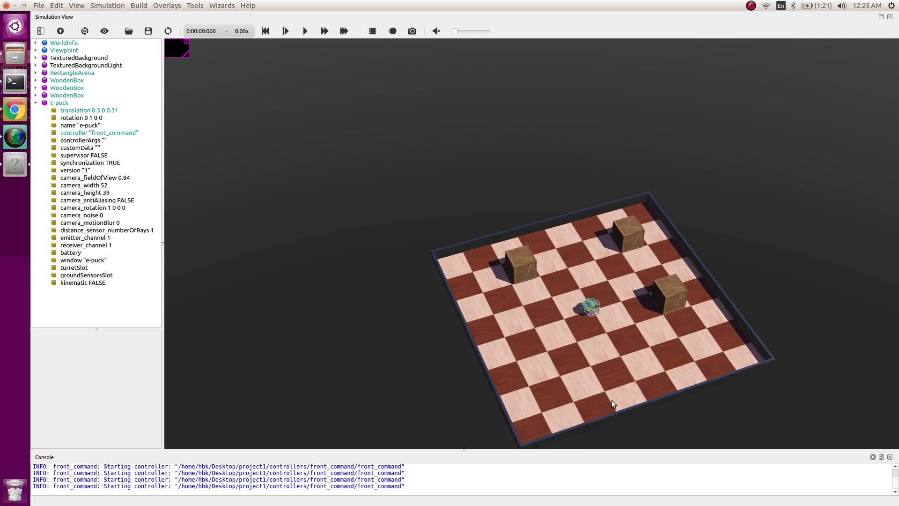
Delete the RectangleArena node, leaving the three wooden boxes and the e-puck.
left_click(508, 308)
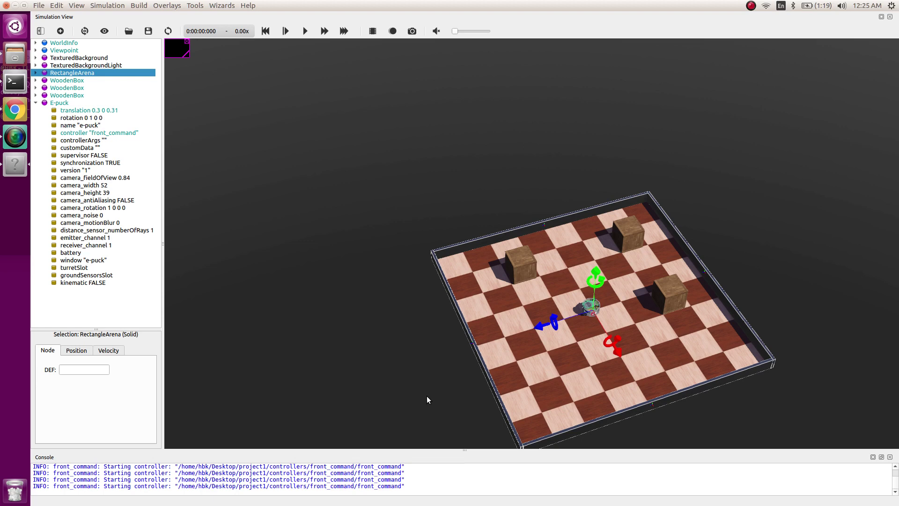
key("Delete")
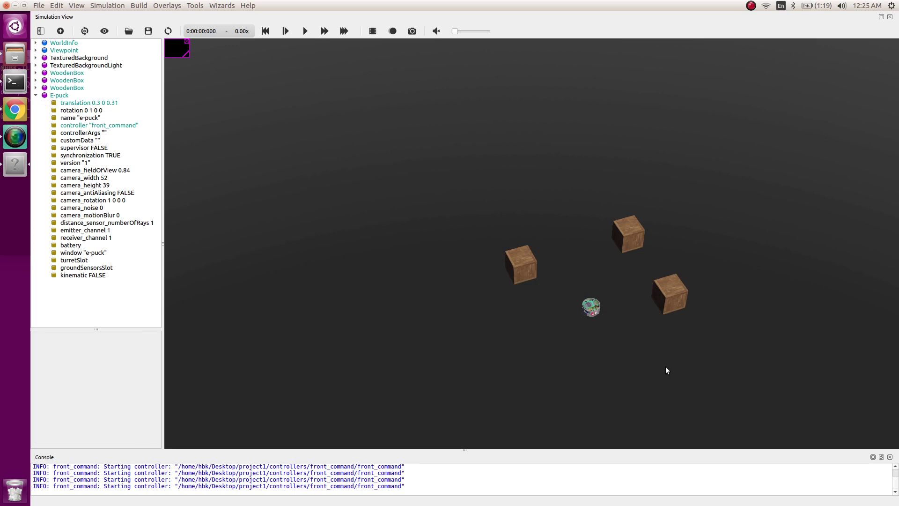
left_click(36, 95)
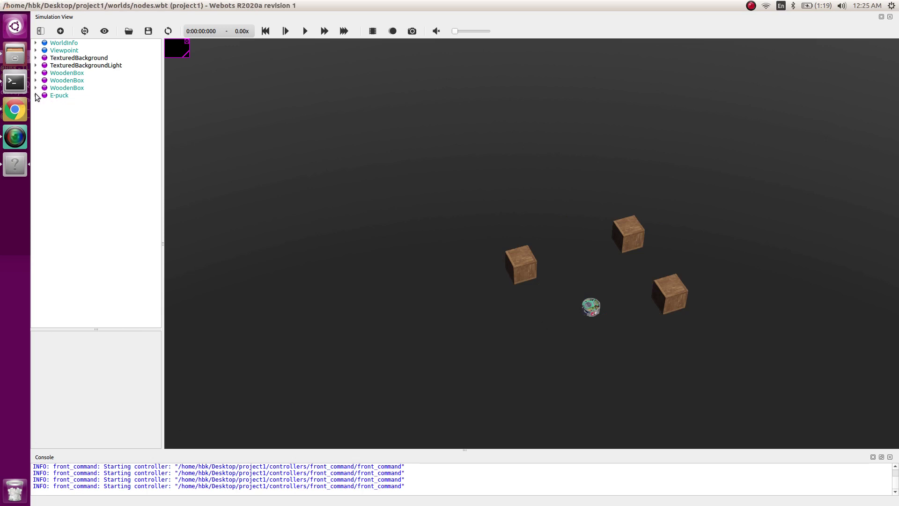
Insert a Floor (Solid) node from PROTO nodes > objects > floors.
left_click(60, 30)
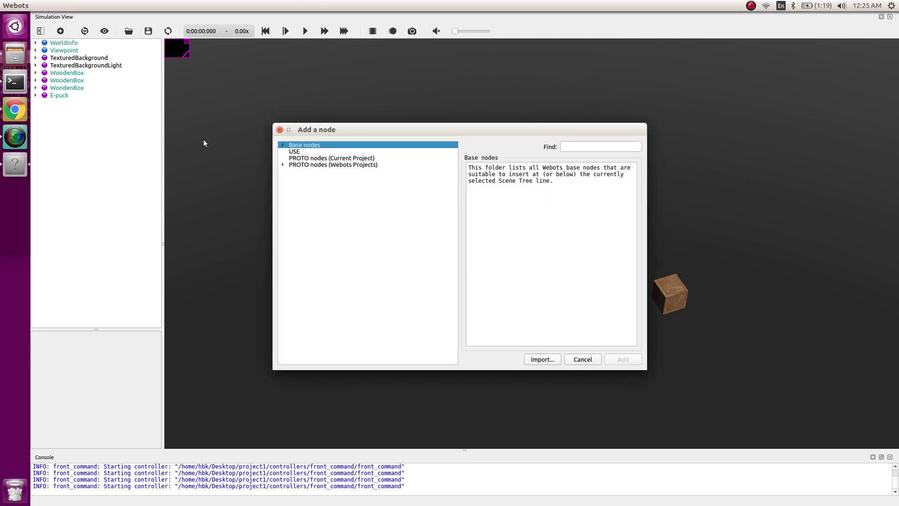
left_click(283, 164)
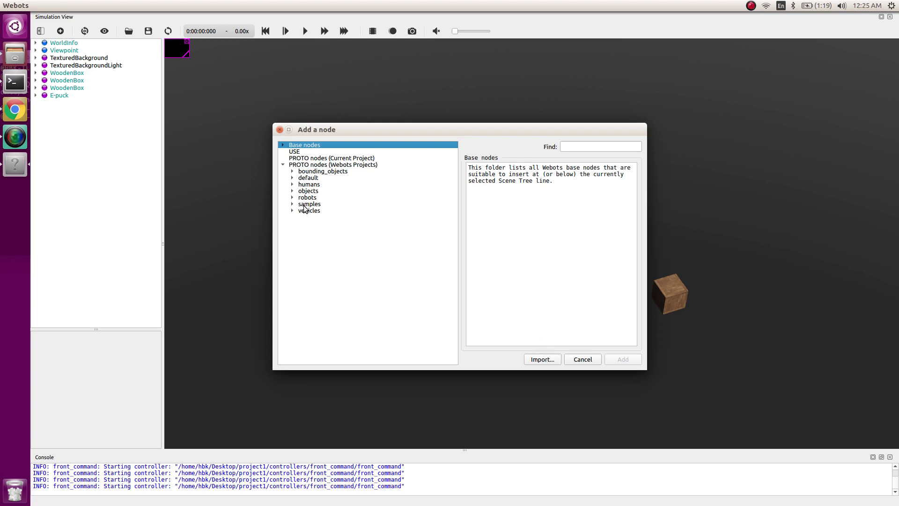
left_click(293, 191)
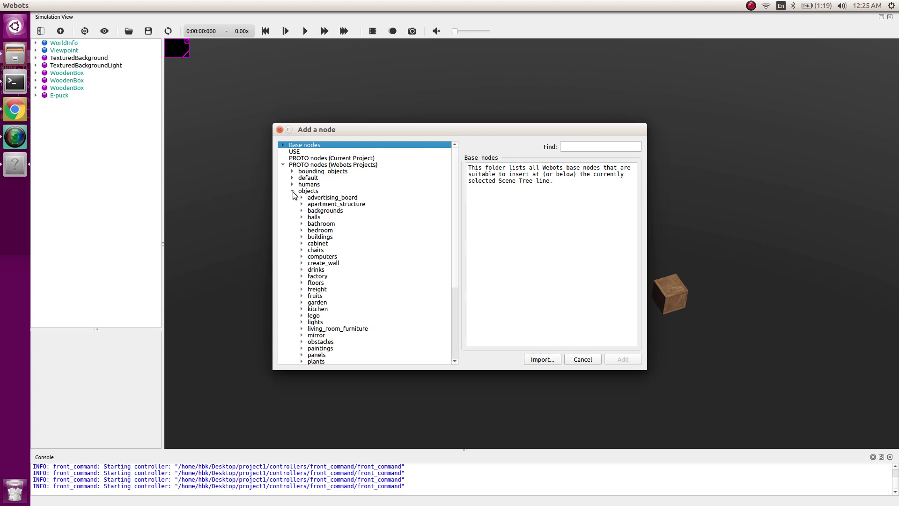
left_click(302, 283)
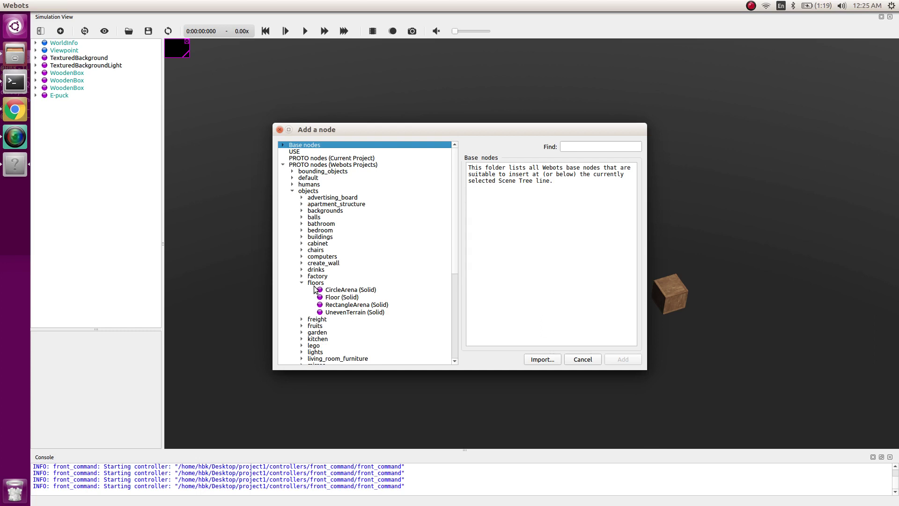
left_click(353, 307)
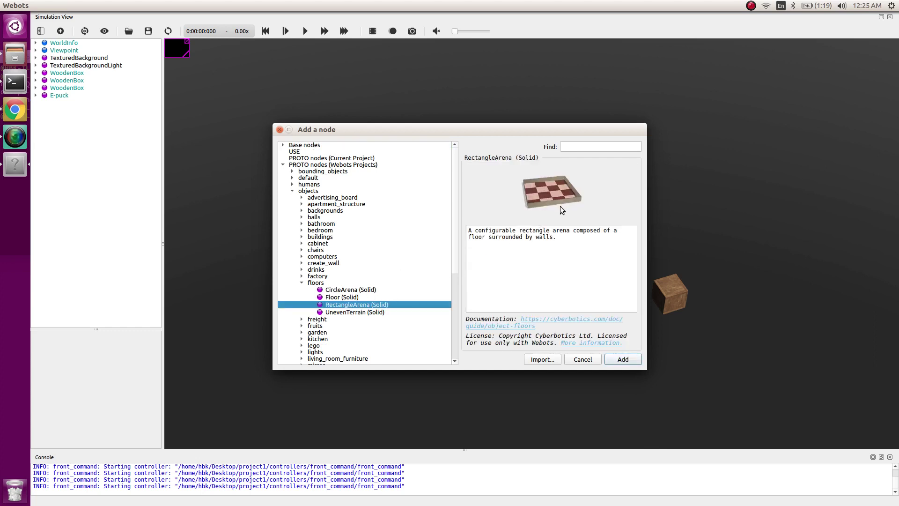
left_click(347, 298)
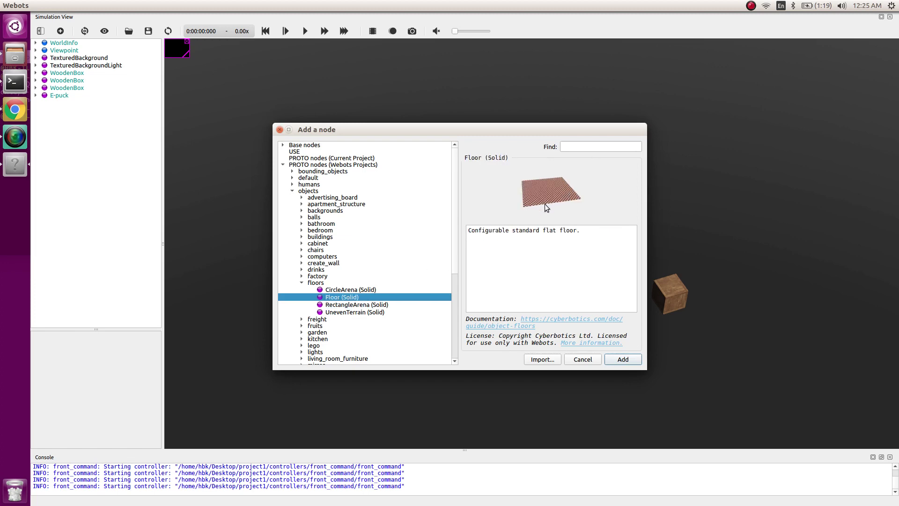
left_click(365, 290)
left_click(350, 299)
left_click(623, 360)
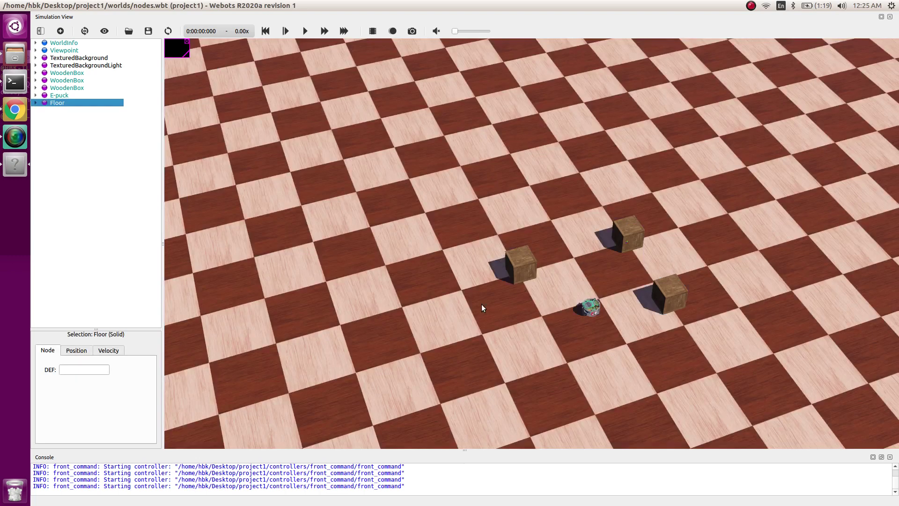
Set the Floor's size field to 2 by 2 metres.
left_click_drag(481, 304, 434, 274)
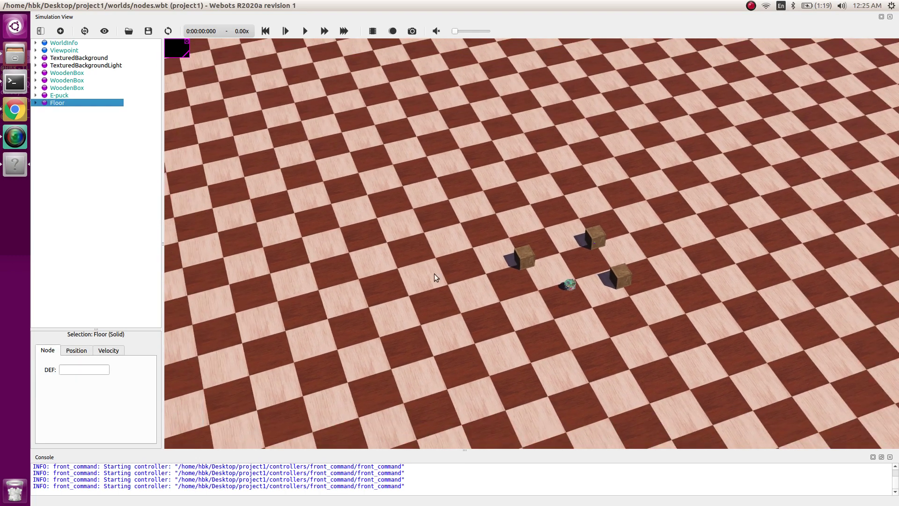
left_click(36, 102)
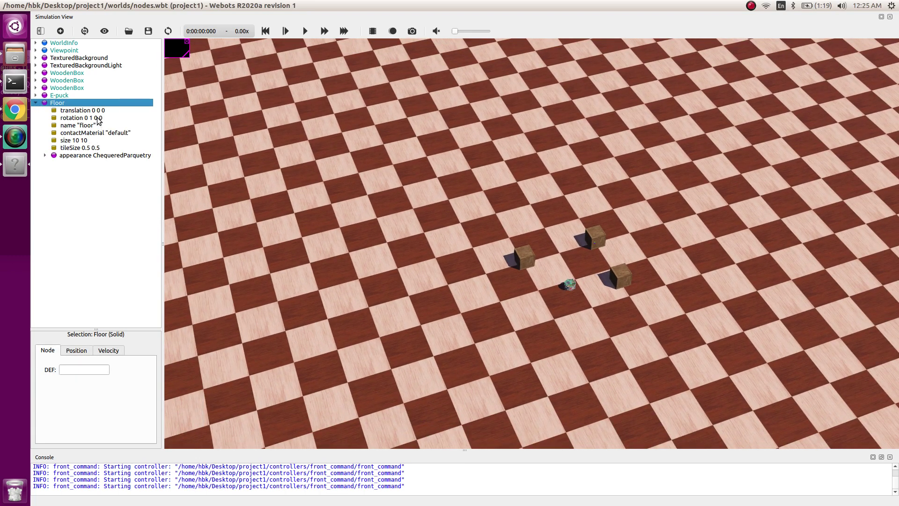
left_click(91, 140)
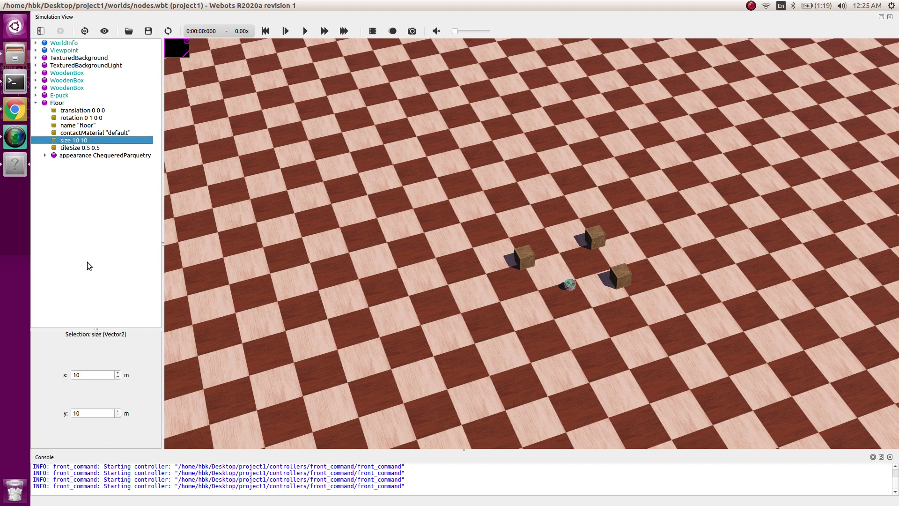
double_click(87, 377)
type("2")
key("Tab")
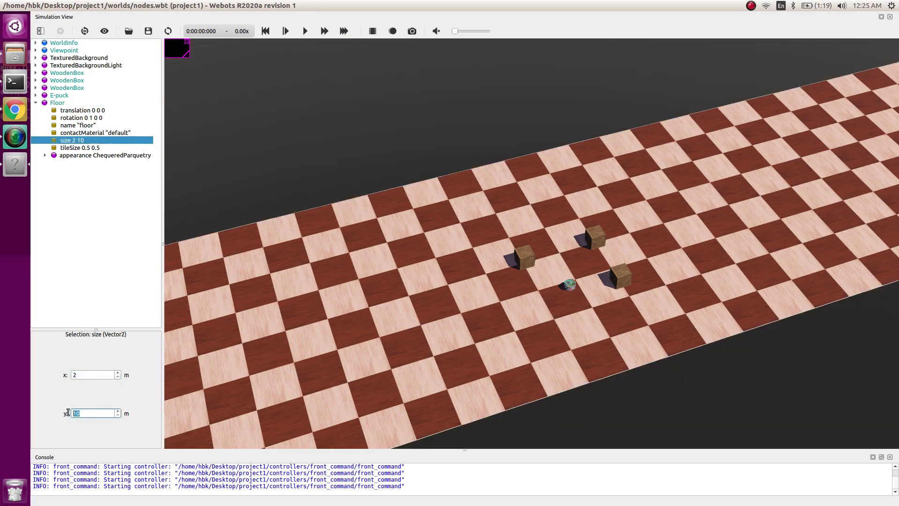
type("2")
left_click(90, 373)
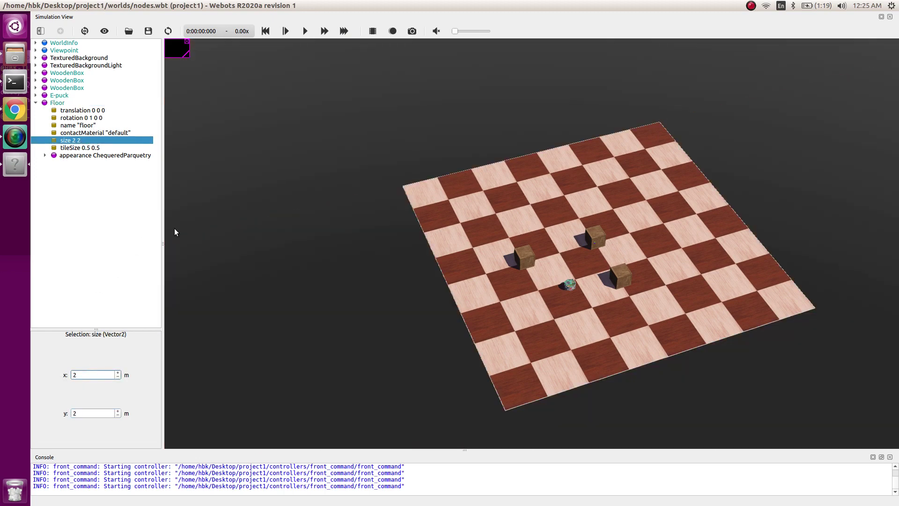
Check the floor's 0.5 tileSize values and collapse the Floor node.
left_click(550, 209)
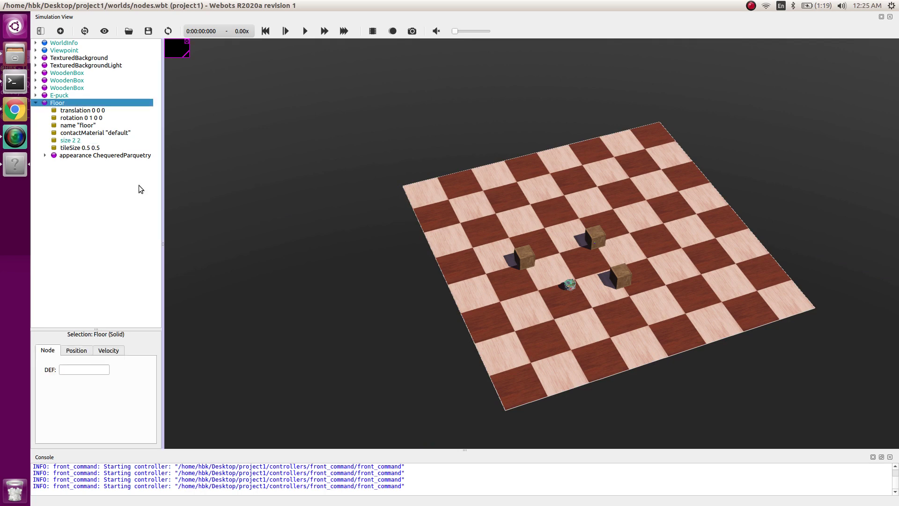
left_click(89, 150)
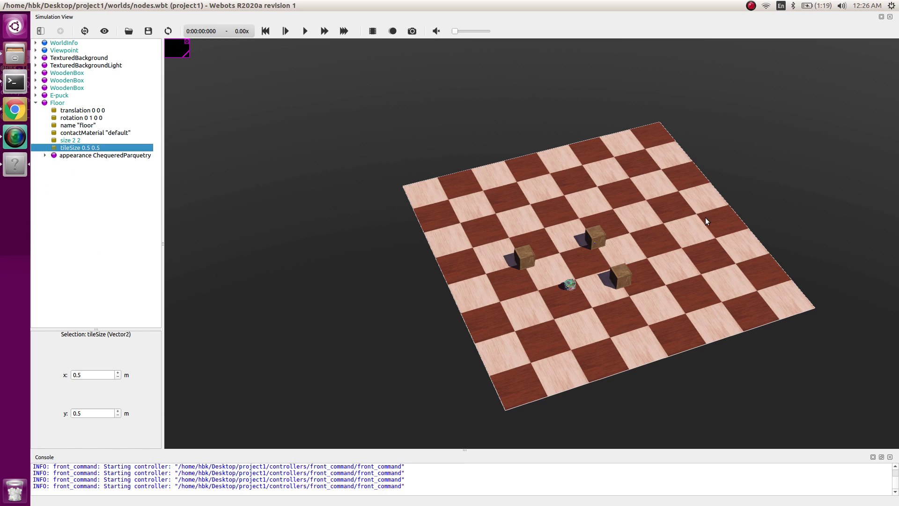
scroll(675, 236, "up", 2)
left_click(666, 240)
scroll(662, 244, "up", 2)
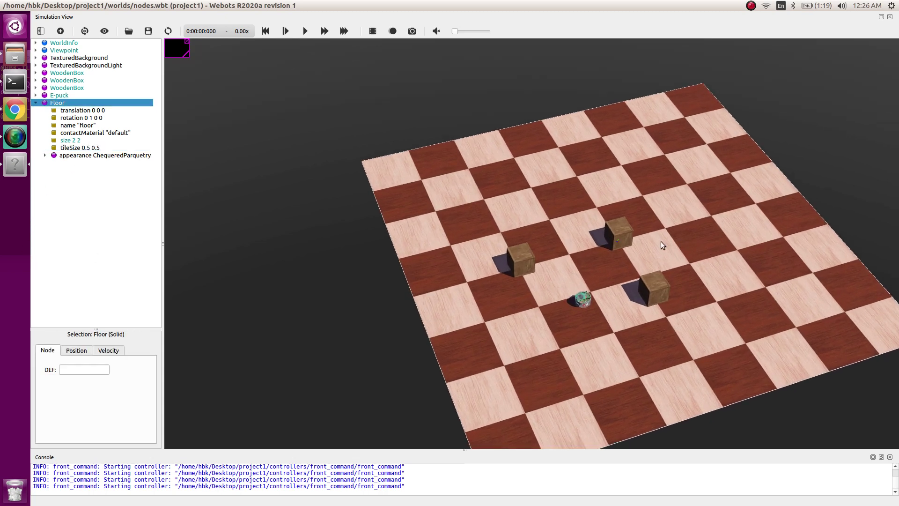
left_click(36, 103)
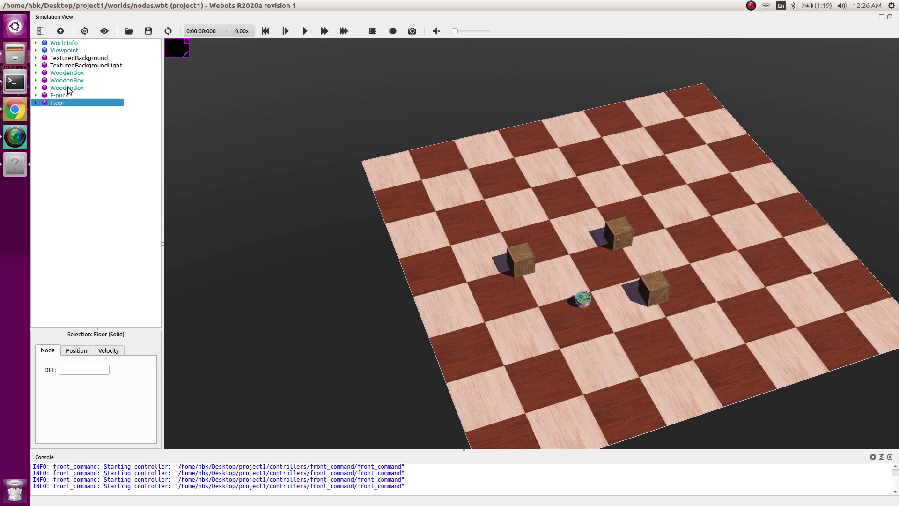
Add an empty Solid node from Base nodes to the world.
left_click(59, 31)
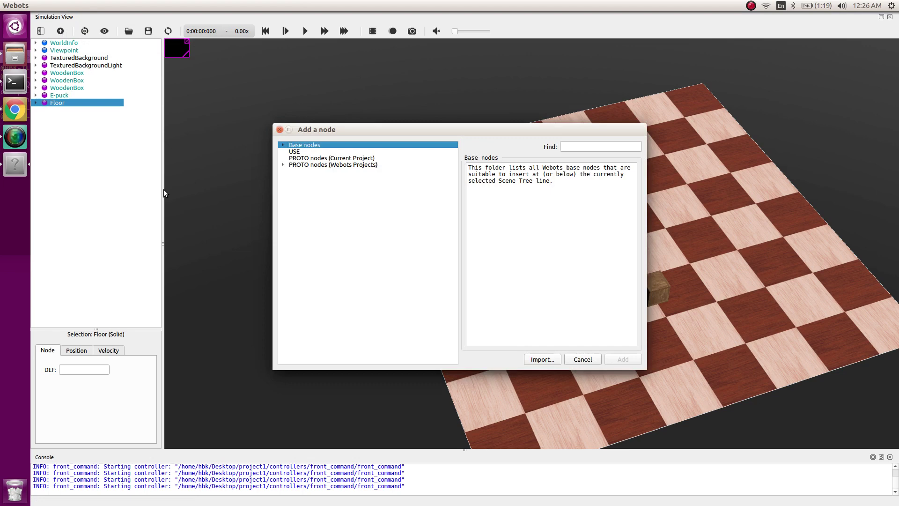
left_click(283, 145)
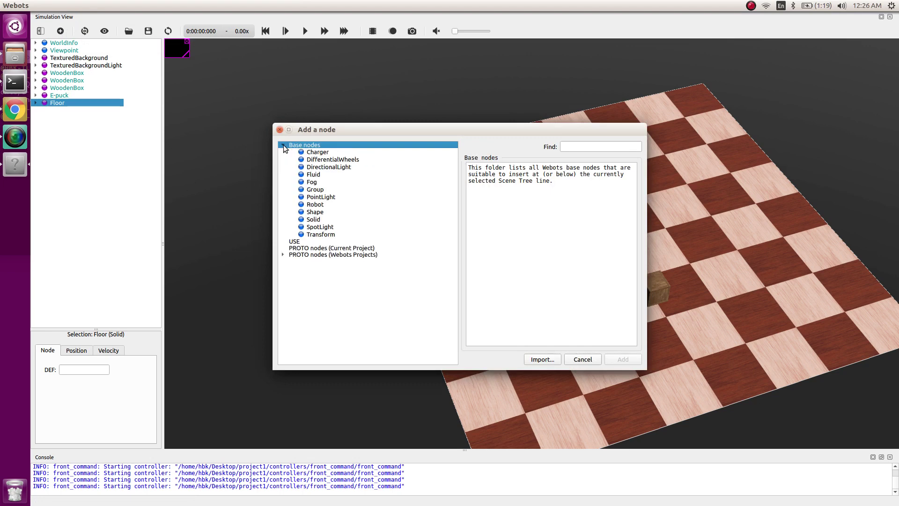
left_click(314, 220)
left_click(624, 359)
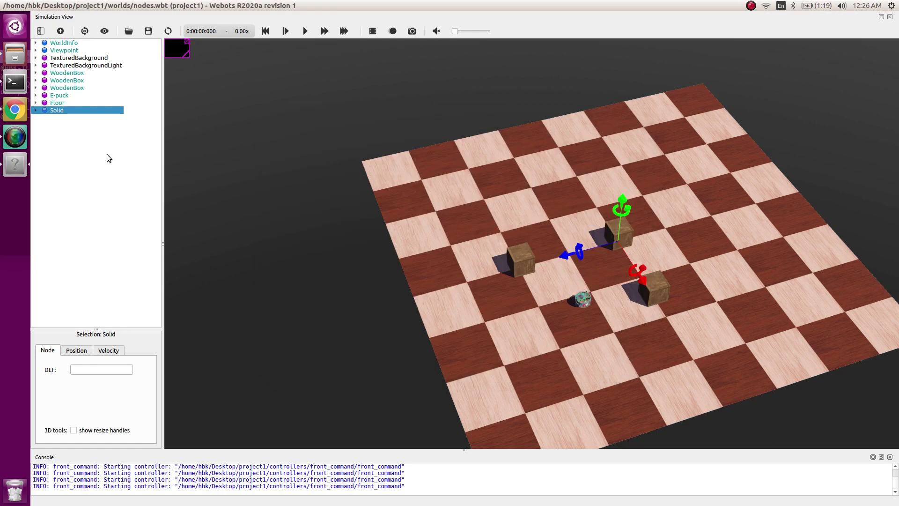
left_click(36, 111)
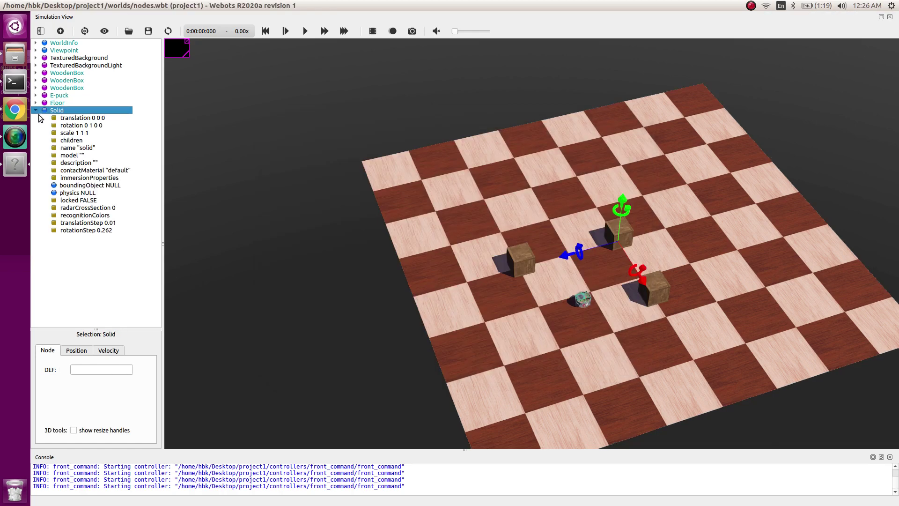
Move one wooden box about 0.47 m back and reselect the new Solid.
left_click(628, 234)
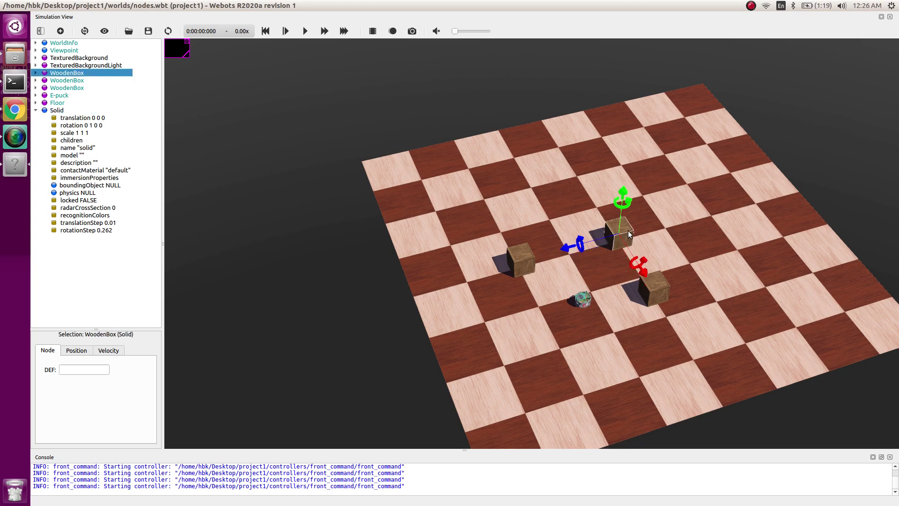
left_click_drag(567, 247, 664, 234)
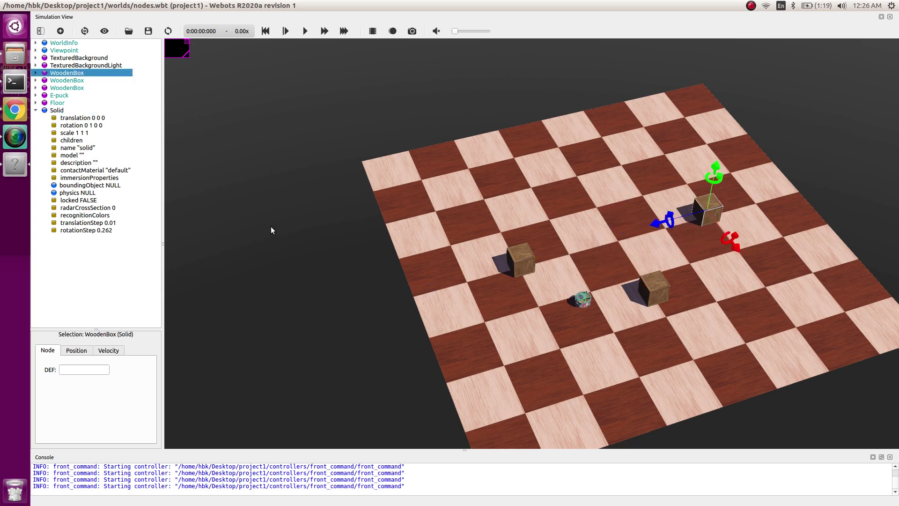
left_click(57, 110)
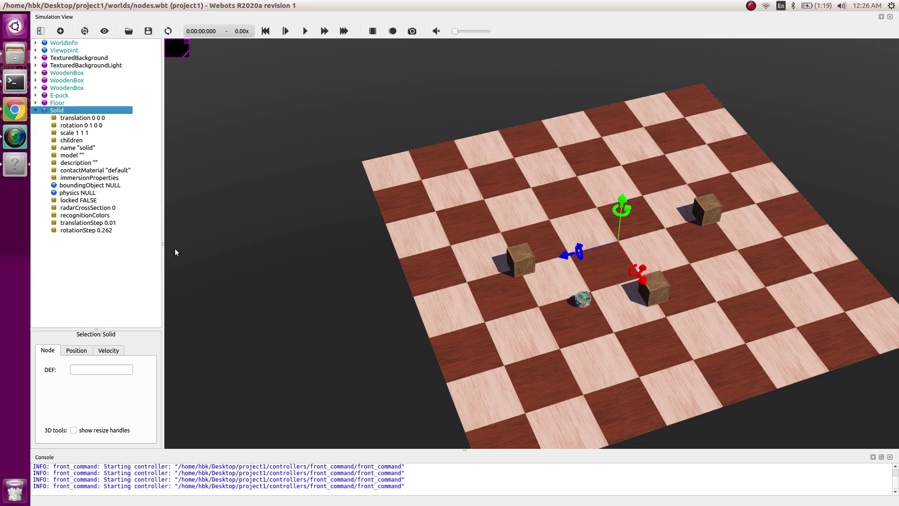
double_click(71, 141)
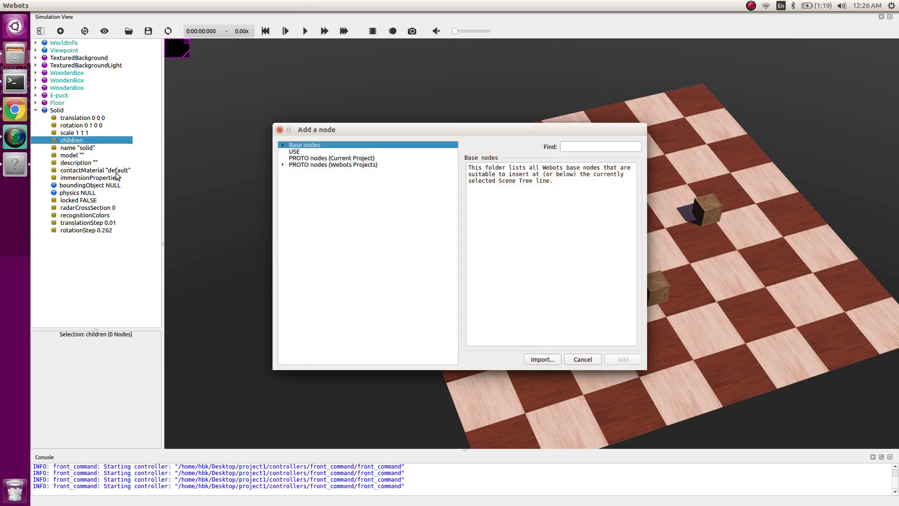
Add a Shape node as a child of the Solid.
left_click(283, 145)
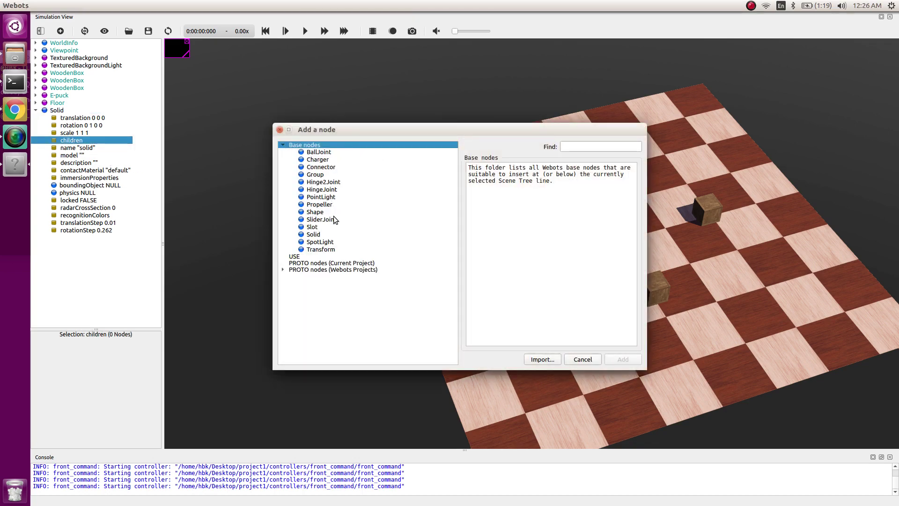
left_click(318, 213)
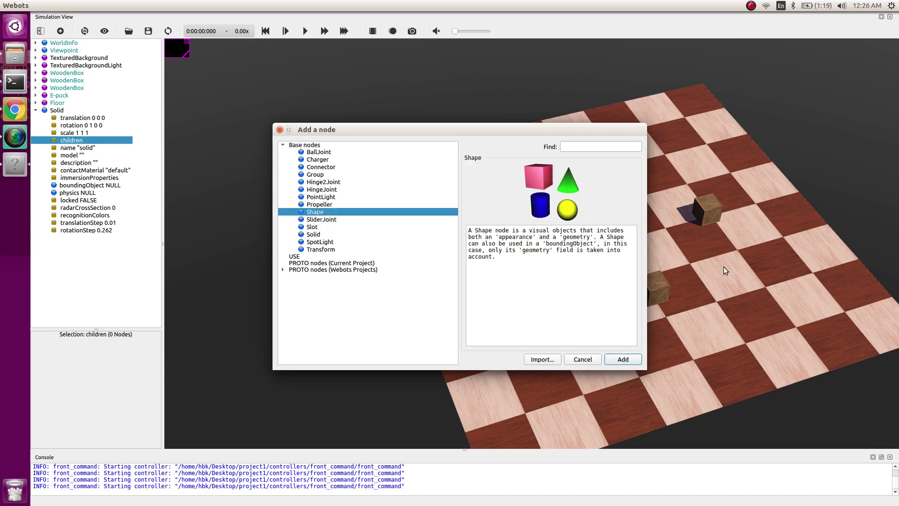
left_click(624, 359)
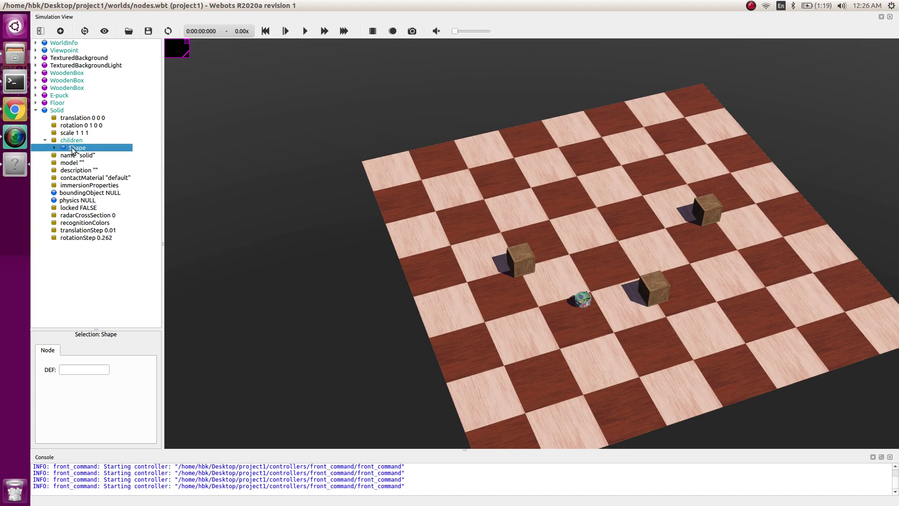
left_click(55, 148)
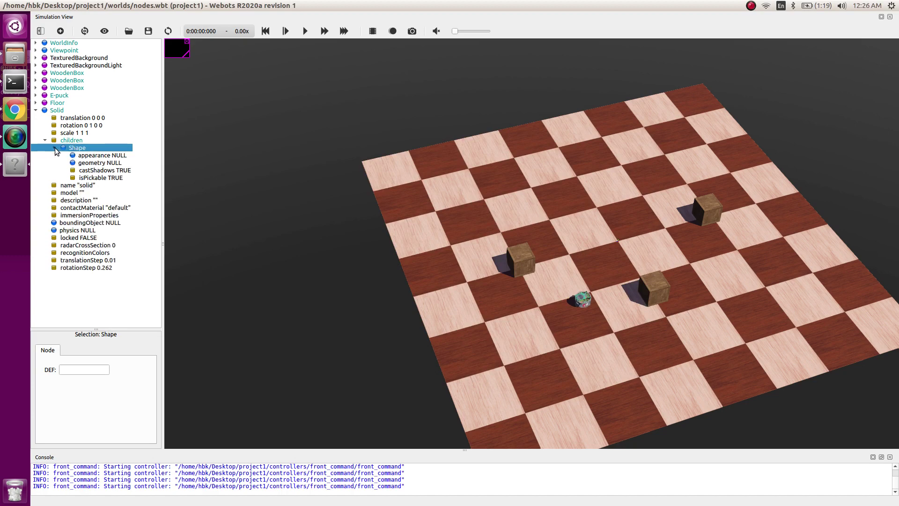
Choose Sphere as the Shape's geometry.
left_click(91, 163)
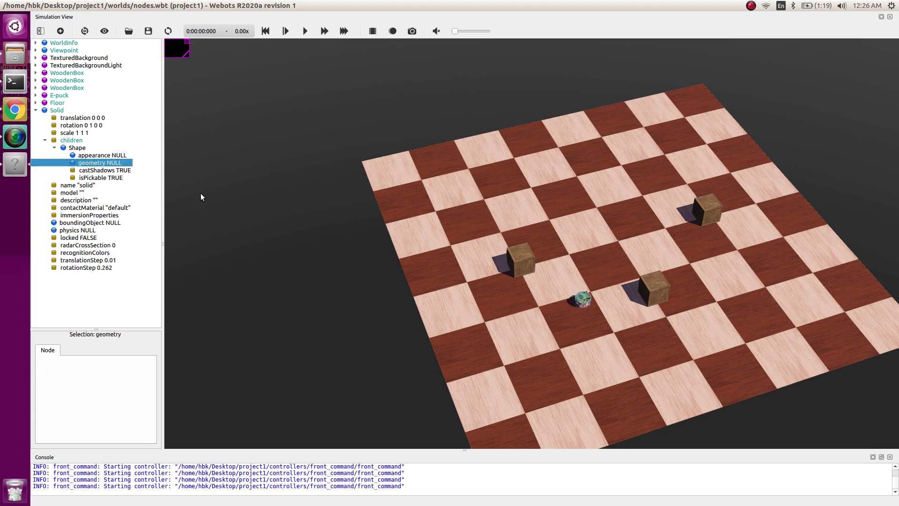
key("ctrl+shift+a")
left_click(316, 152)
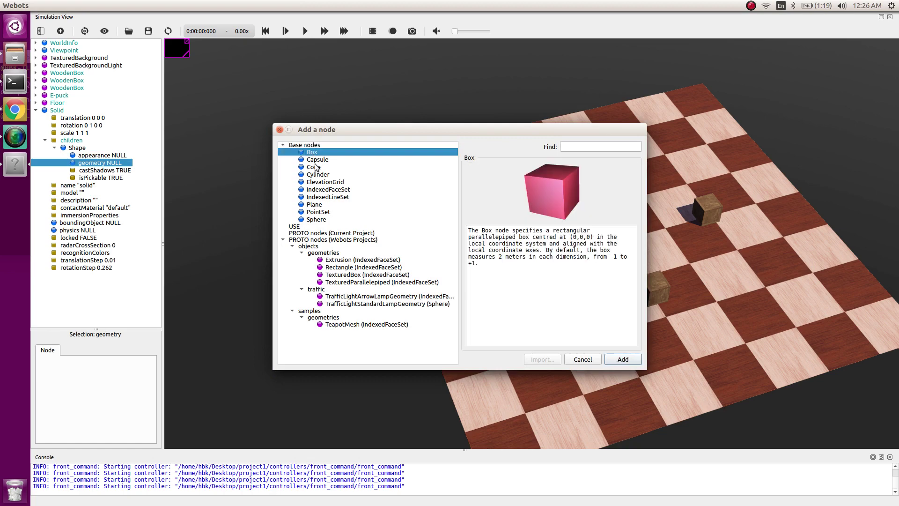
left_click(315, 167)
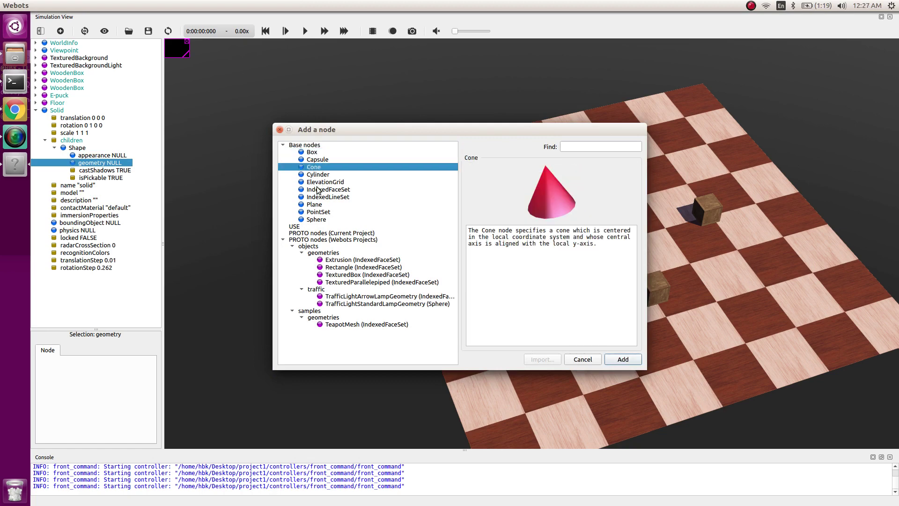
left_click(319, 219)
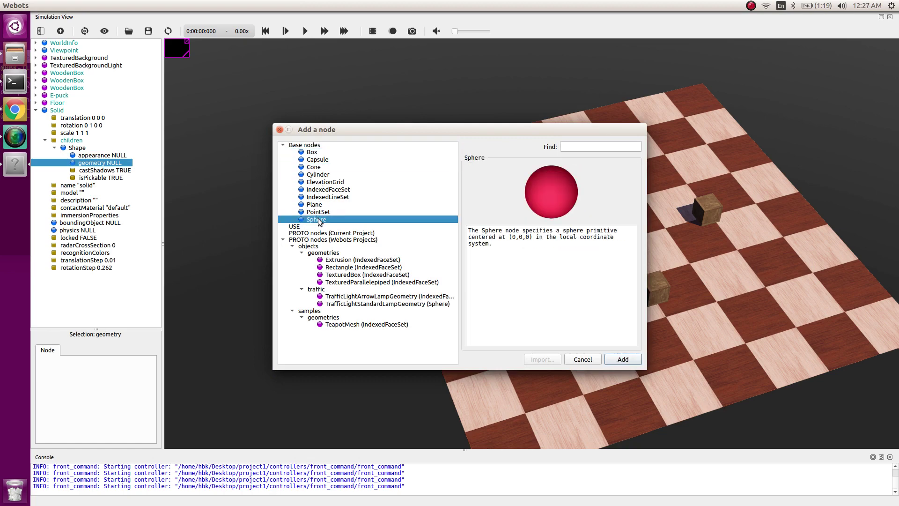
left_click(618, 358)
Raise the sphere to a height of 0.42.
left_click(625, 237)
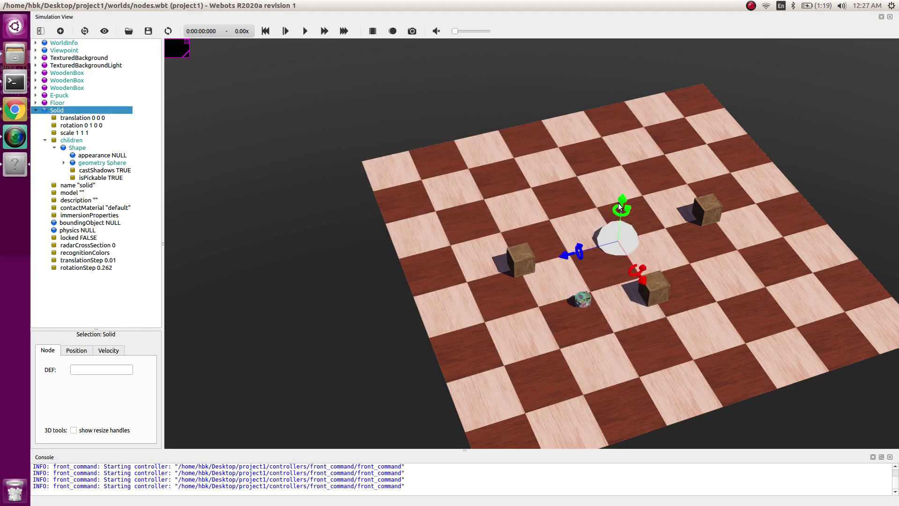
left_click_drag(619, 206, 616, 112)
left_click_drag(642, 221, 603, 265)
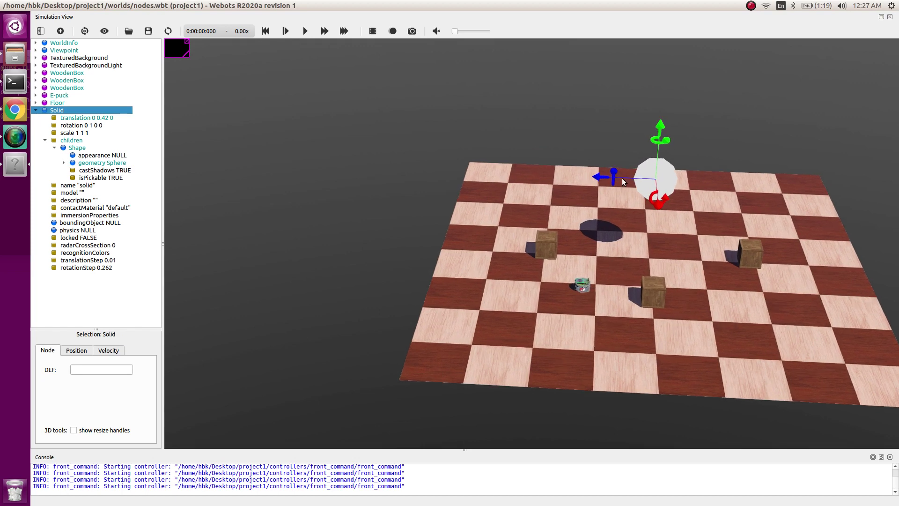
left_click(628, 232)
left_click(656, 171)
Give the sphere's Shape a PBRAppearance.
left_click(92, 156)
double_click(93, 159)
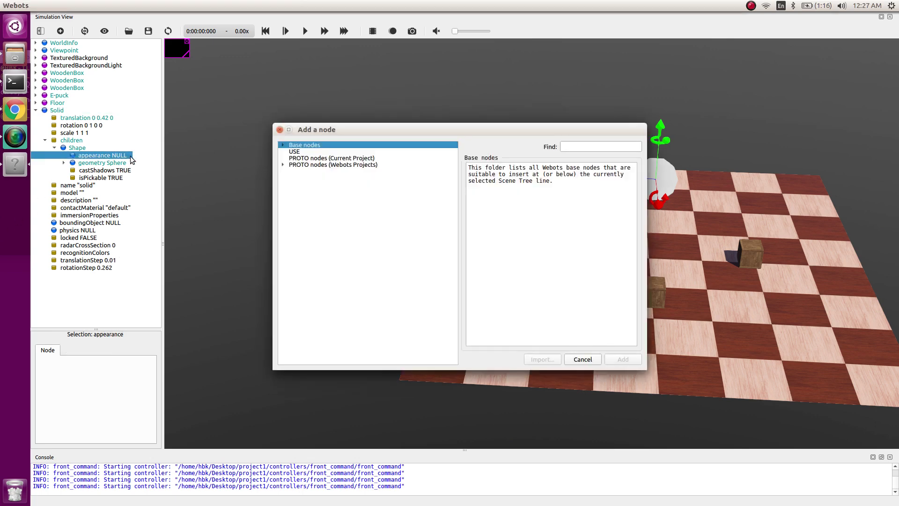
left_click(283, 146)
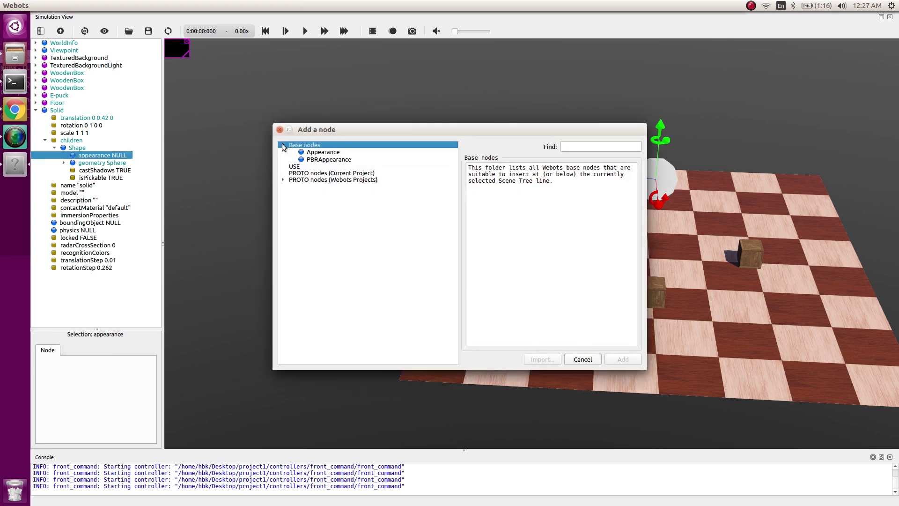
left_click(320, 160)
left_click(622, 361)
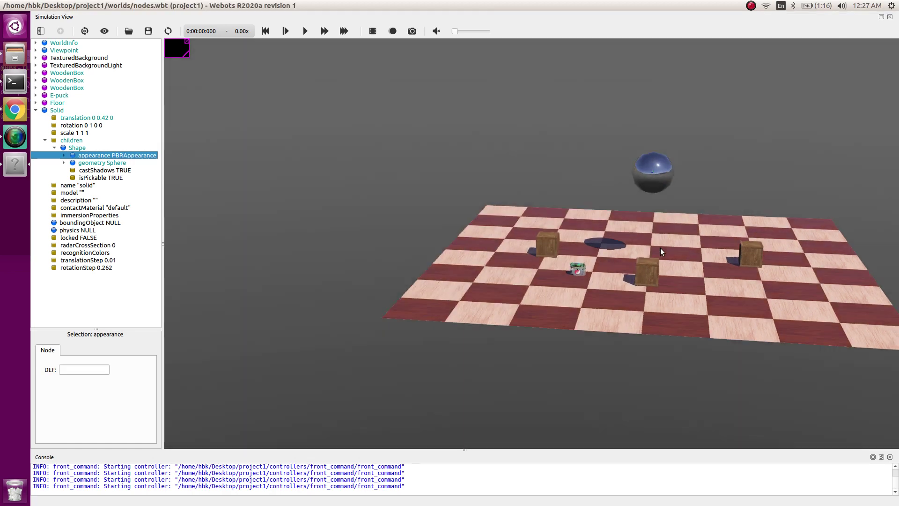
left_click_drag(660, 248, 695, 168)
left_click(695, 168)
left_click(609, 219)
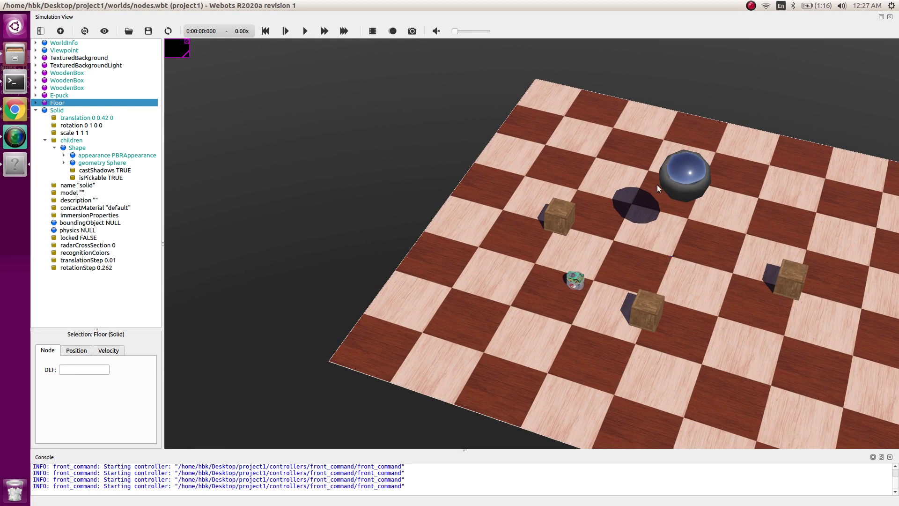
Set the sphere's metalness to 0 and baseColor to 0 1 0.
left_click(64, 156)
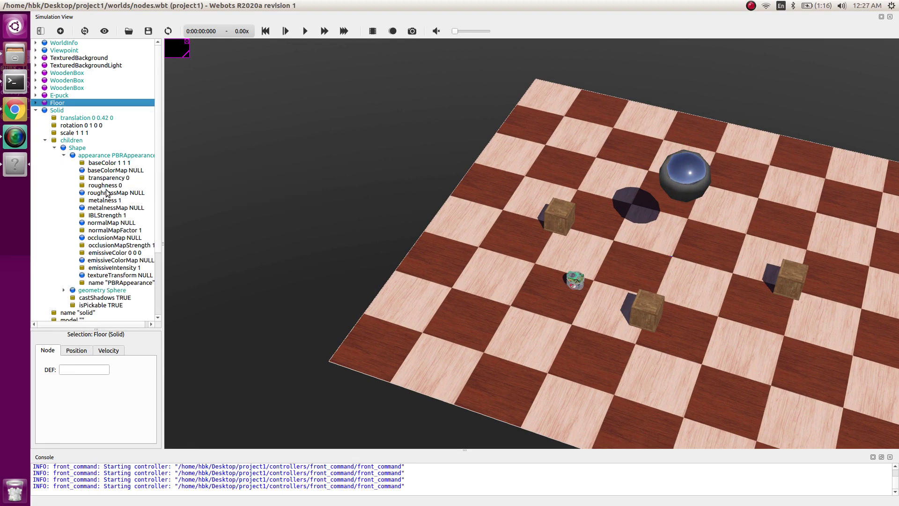
left_click(119, 200)
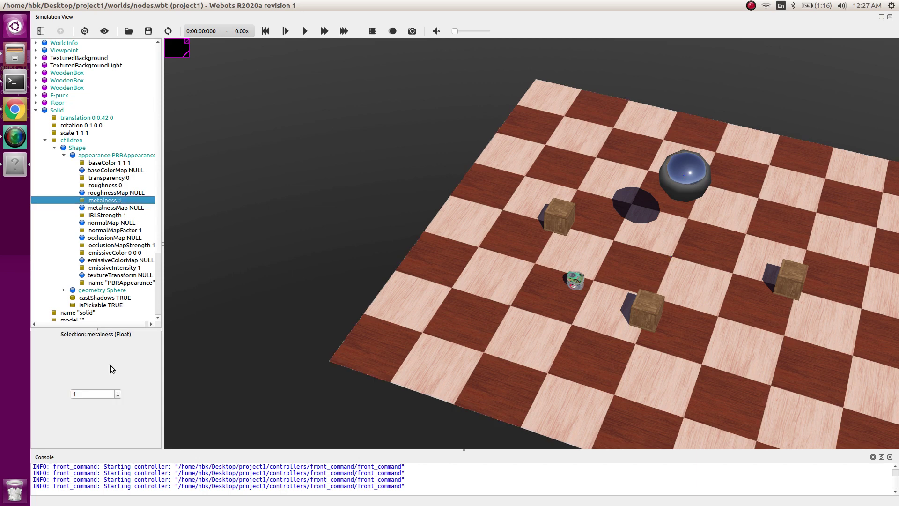
double_click(91, 395)
key("Return")
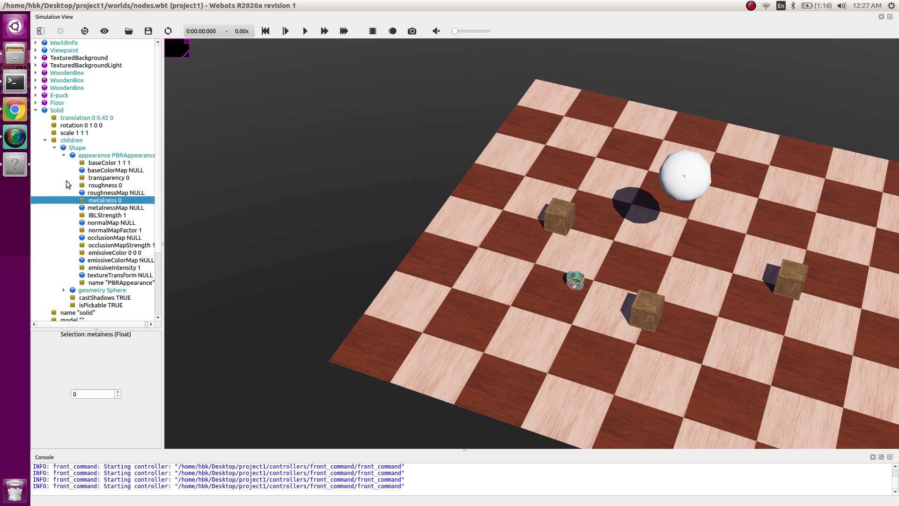
left_click(85, 163)
double_click(89, 381)
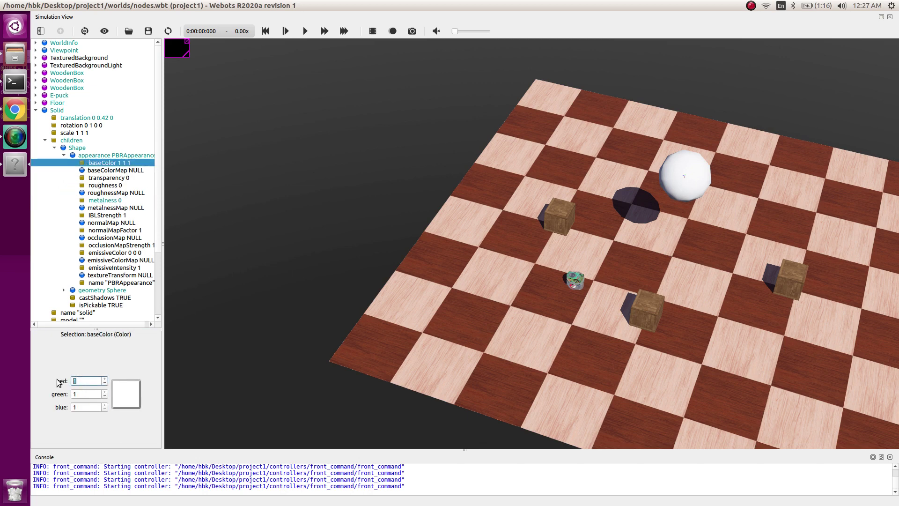
type("0")
double_click(82, 408)
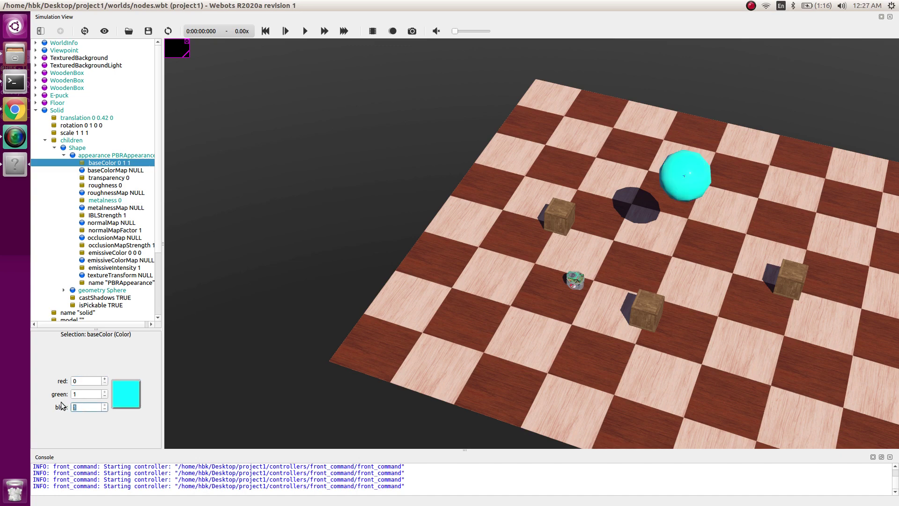
key("Return")
left_click_drag(675, 143, 701, 207)
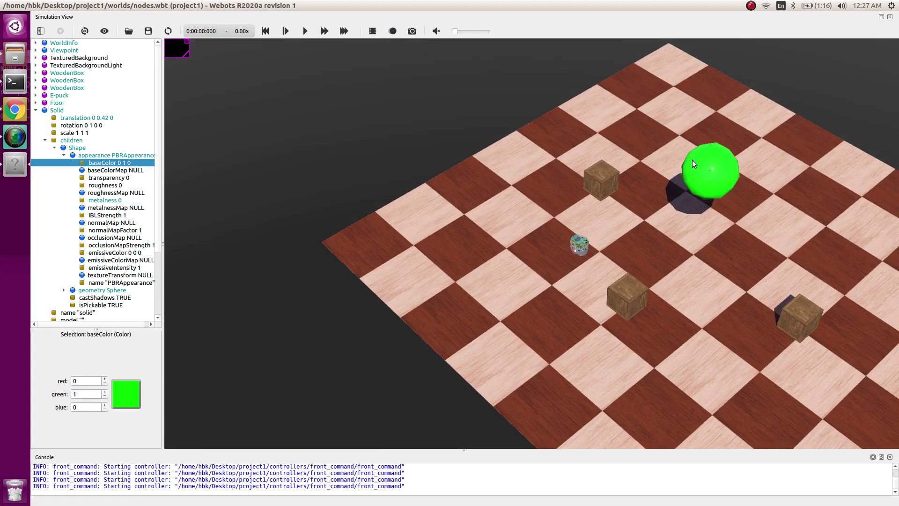
Set roughness to 1 and collapse the Shape node.
left_click(114, 186)
left_click_drag(79, 394, 65, 394)
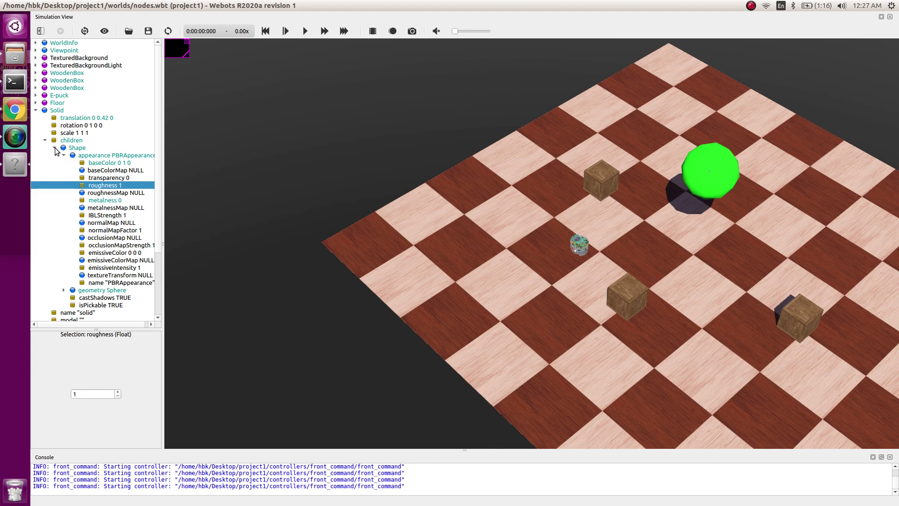
mouse_move(55, 150)
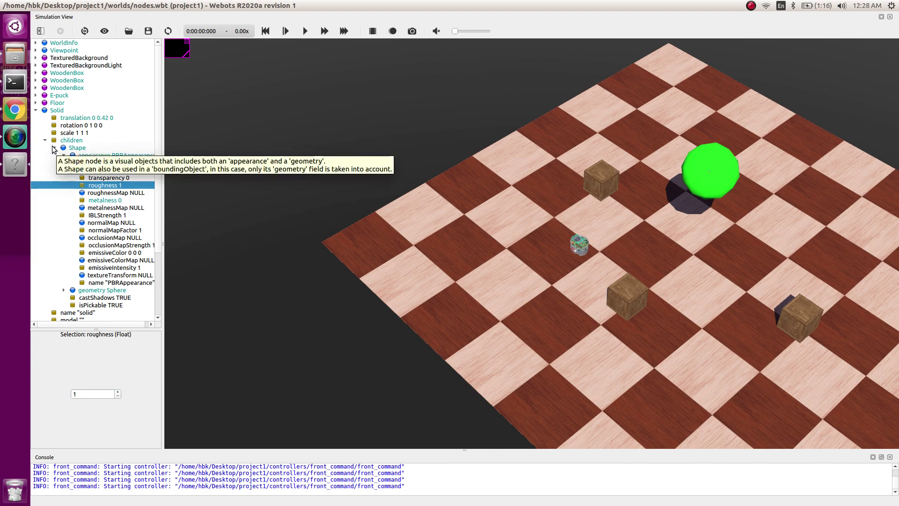
left_click(54, 148)
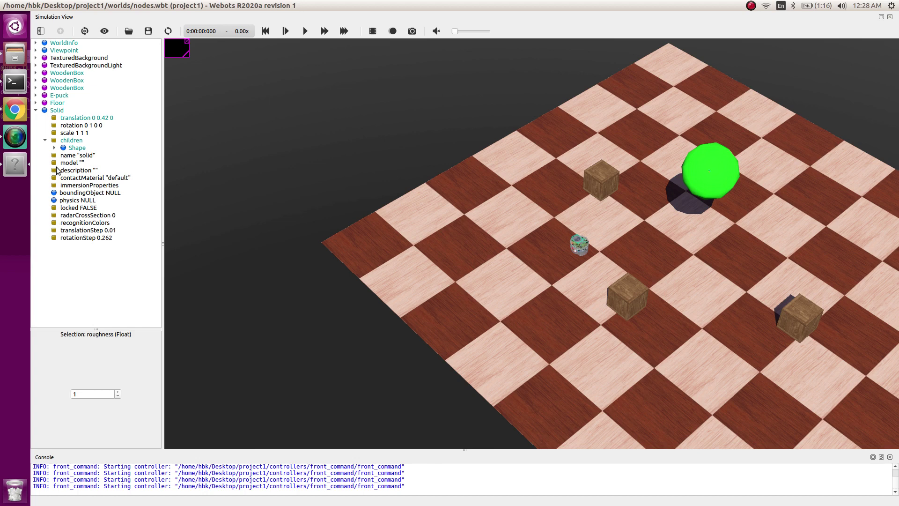
Give the sphere's Shape the DEF name ball.
left_click(80, 148)
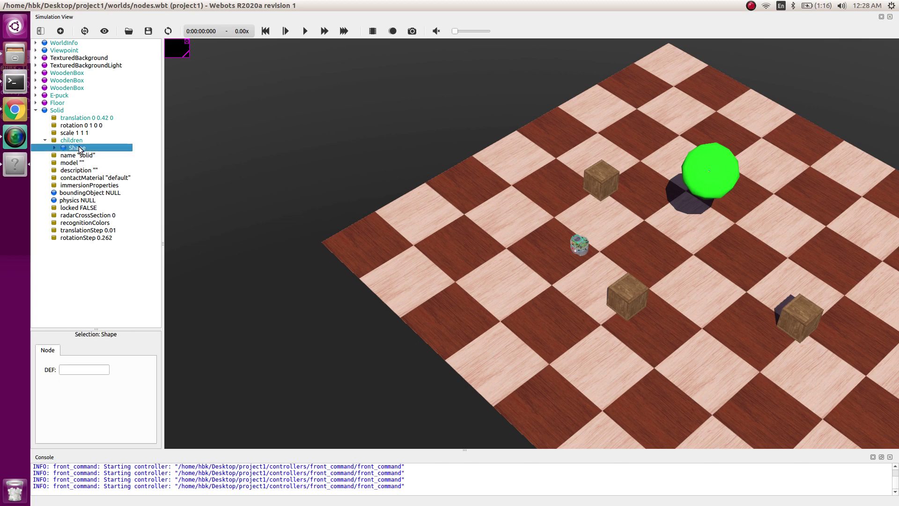
left_click(67, 371)
left_click(103, 163)
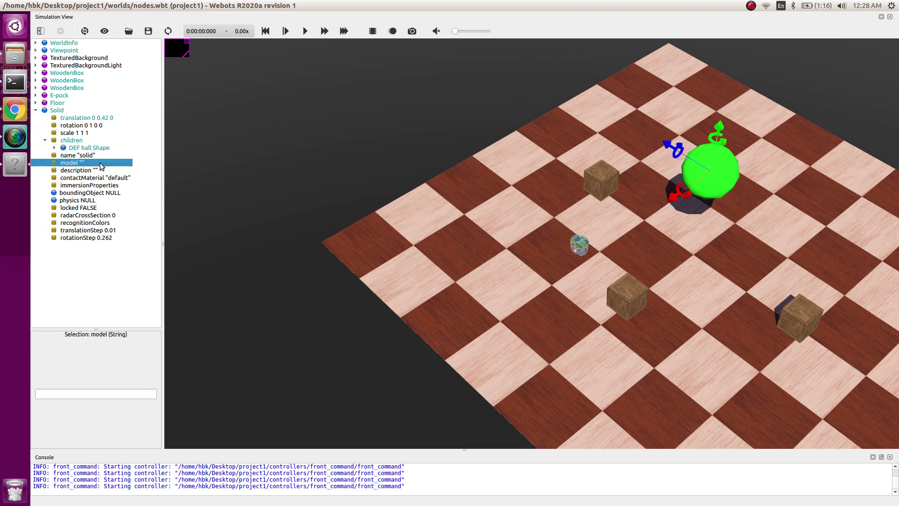
scroll(712, 226, "down", 3)
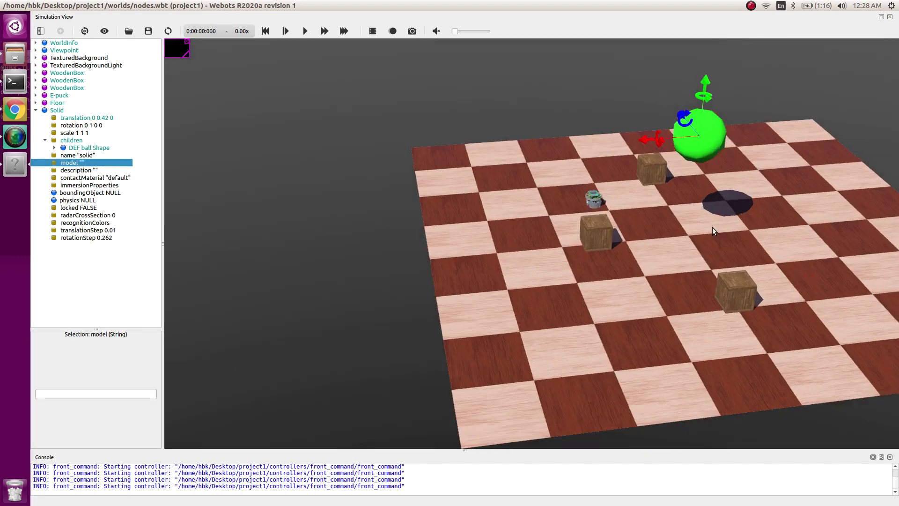
left_click(700, 226)
scroll(687, 176, "up", 3)
left_click(726, 185)
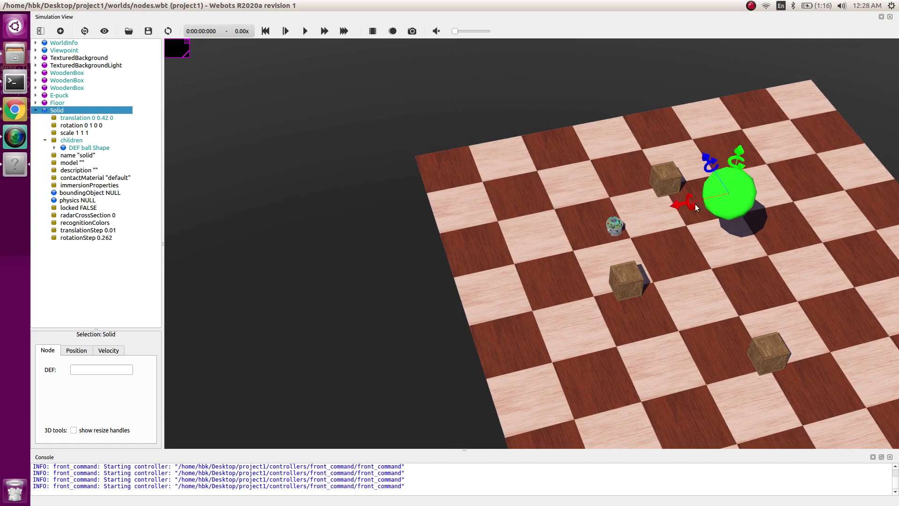
scroll(728, 208, "up", 1)
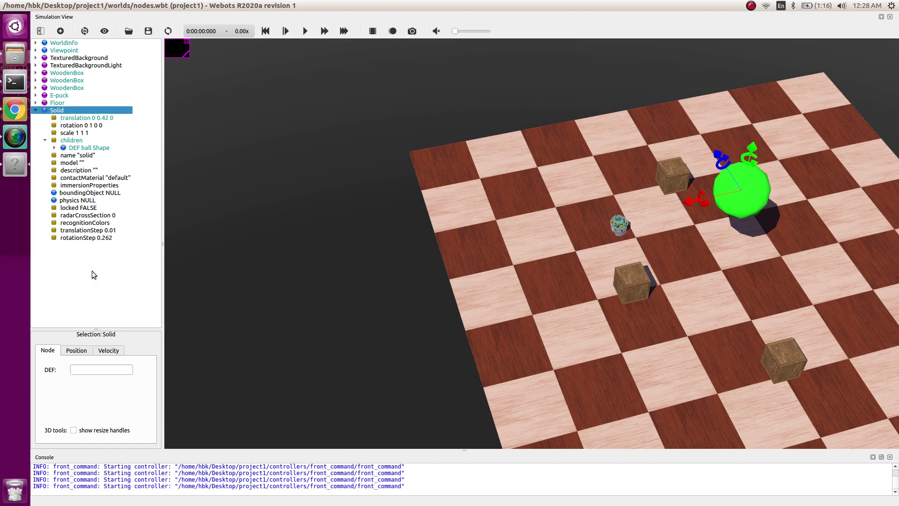
Set the ball Solid's boundingObject to USE ball.
left_click(93, 199)
double_click(94, 193)
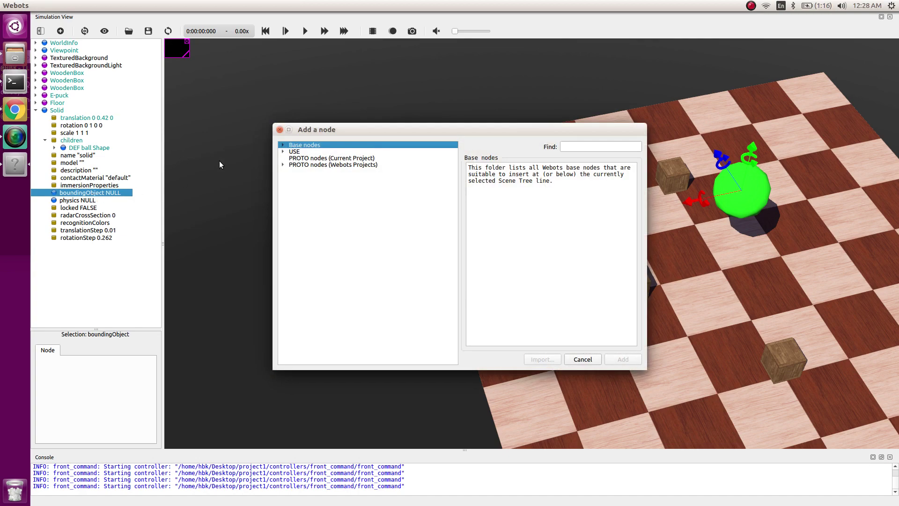
left_click(284, 152)
left_click(322, 158)
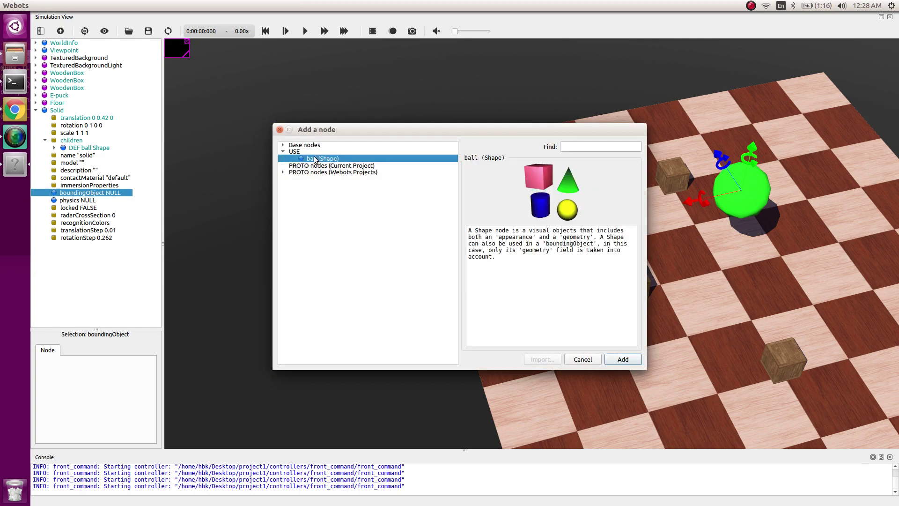
left_click(623, 359)
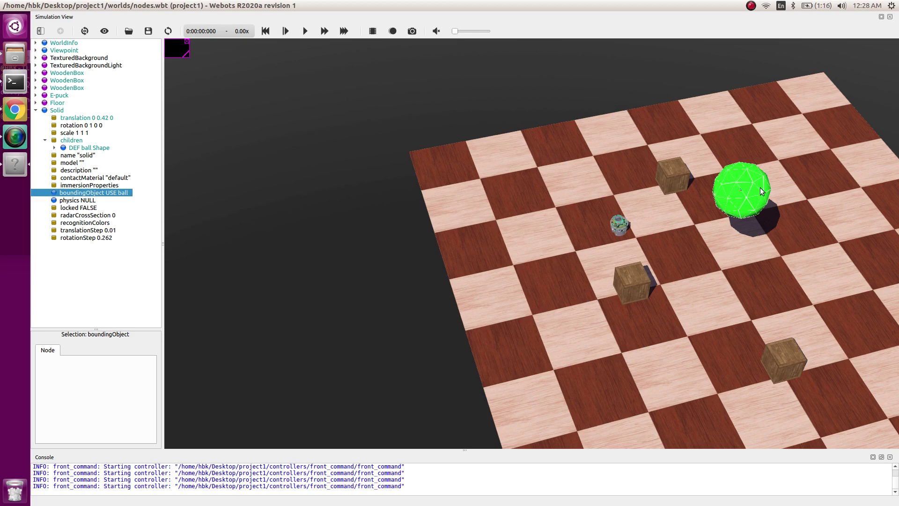
Add a Physics node to the ball Solid.
left_click_drag(760, 188, 763, 242)
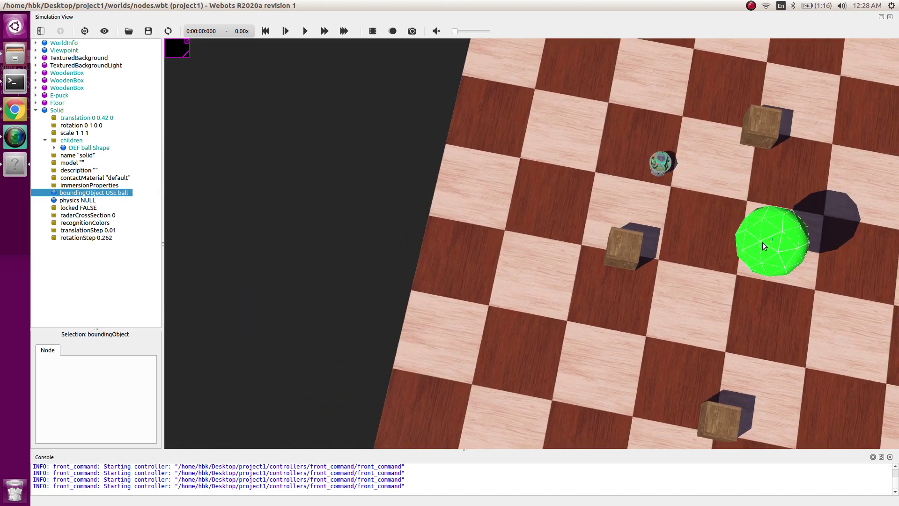
double_click(69, 201)
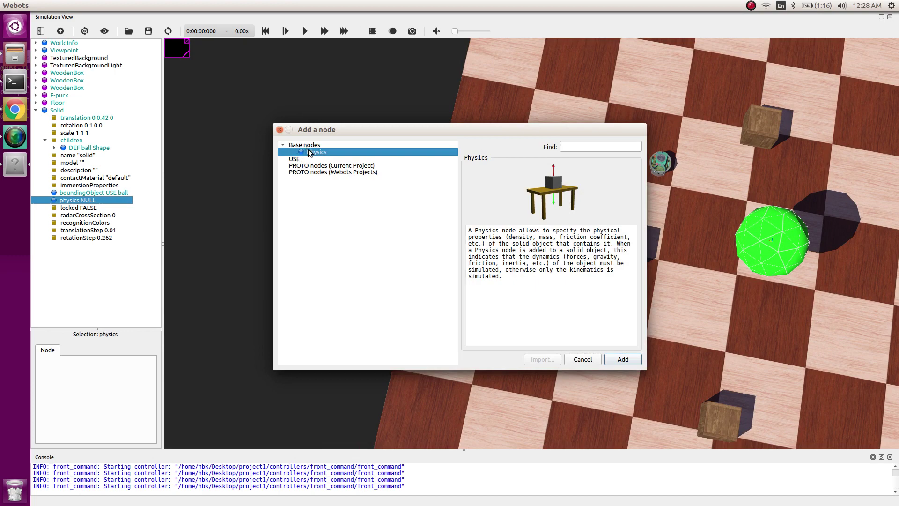
left_click(612, 360)
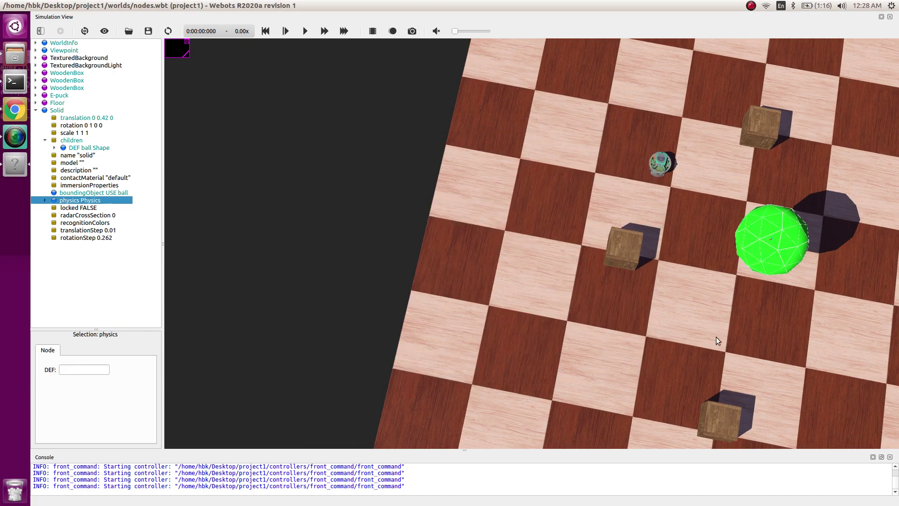
left_click_drag(716, 336, 693, 317)
left_click(693, 317)
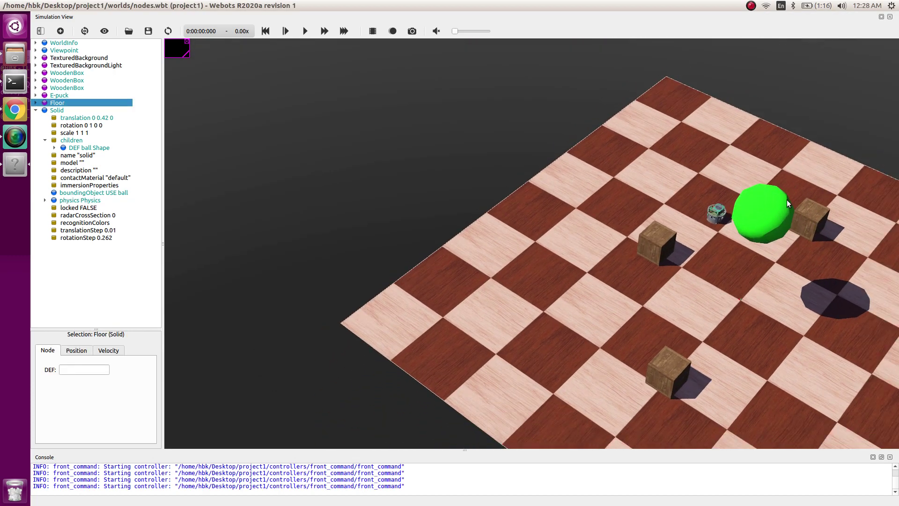
left_click(787, 200)
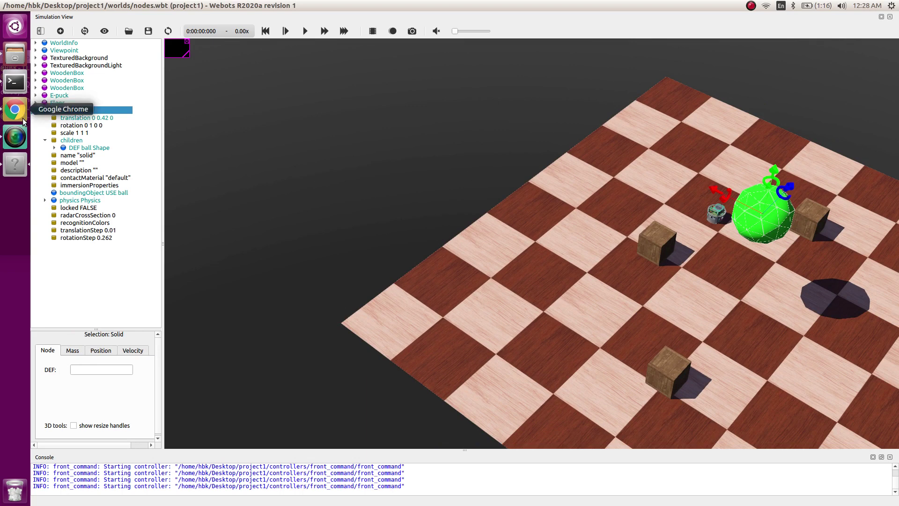
Set the ball's Sphere radius to 0.12.
left_click(71, 149)
left_click(54, 148)
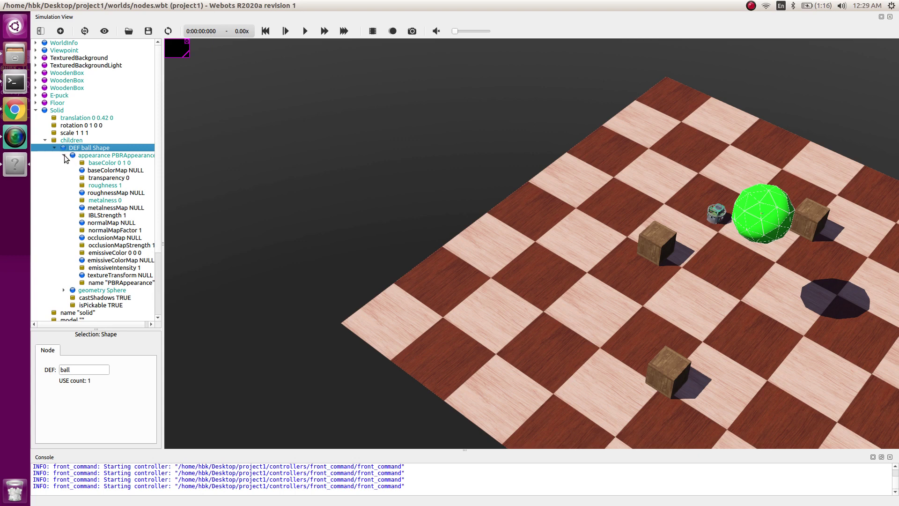
left_click(64, 155)
left_click(96, 164)
left_click(64, 163)
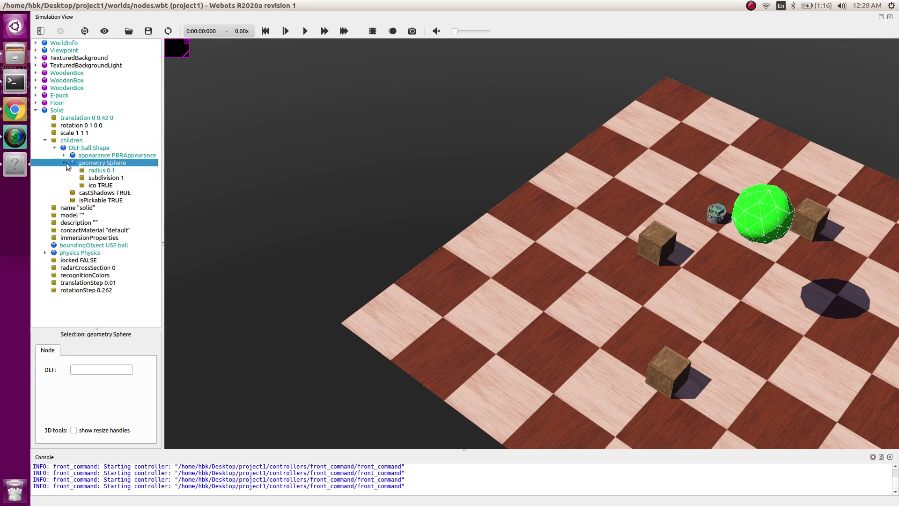
left_click(103, 171)
left_click(104, 178)
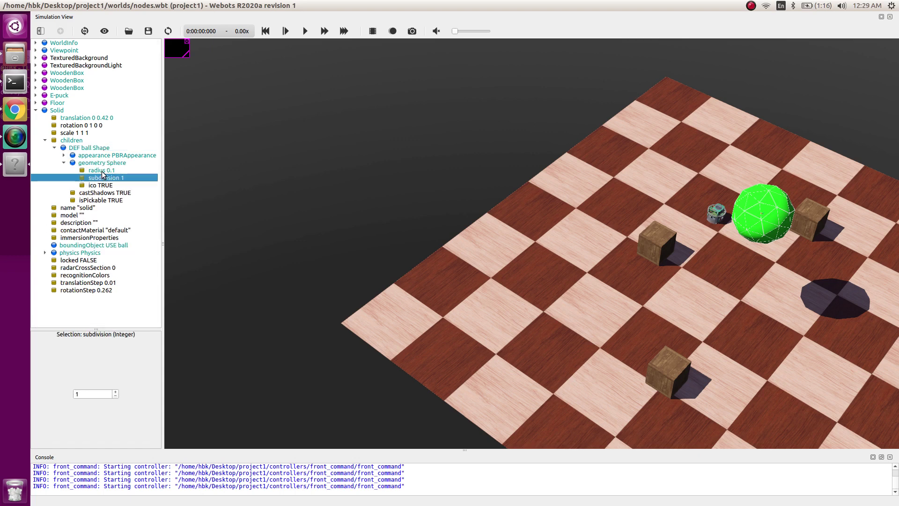
left_click(103, 171)
left_click(99, 393)
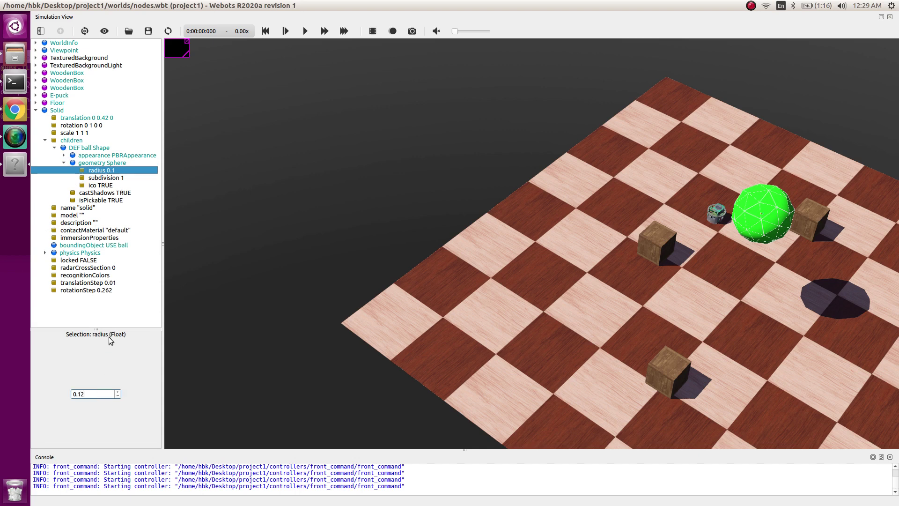
key("Return")
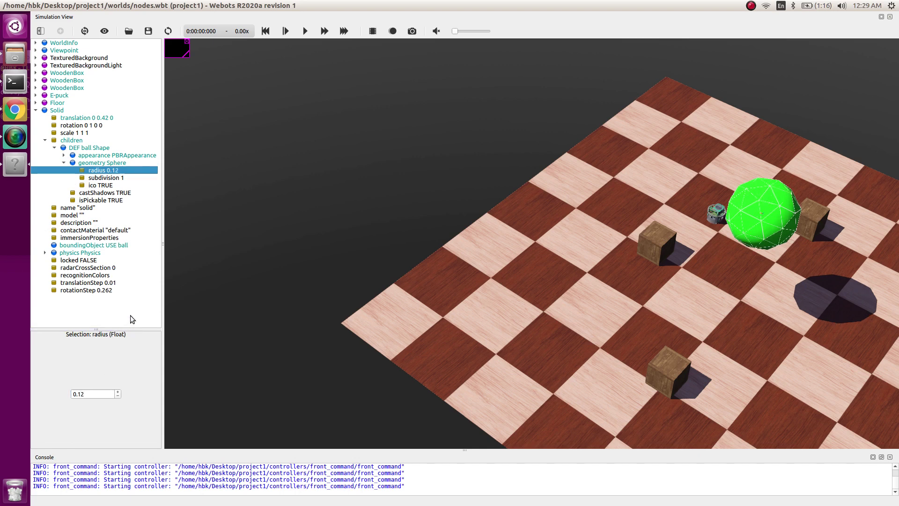
Set the Sphere's subdivision to 2 and collapse the ball solid.
left_click(105, 177)
scroll(91, 393, "up", 1)
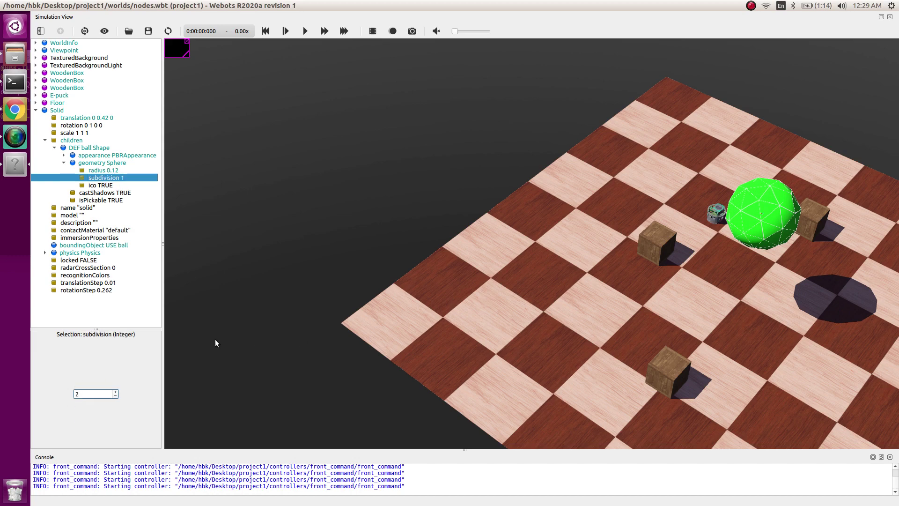
left_click_drag(770, 256, 765, 245)
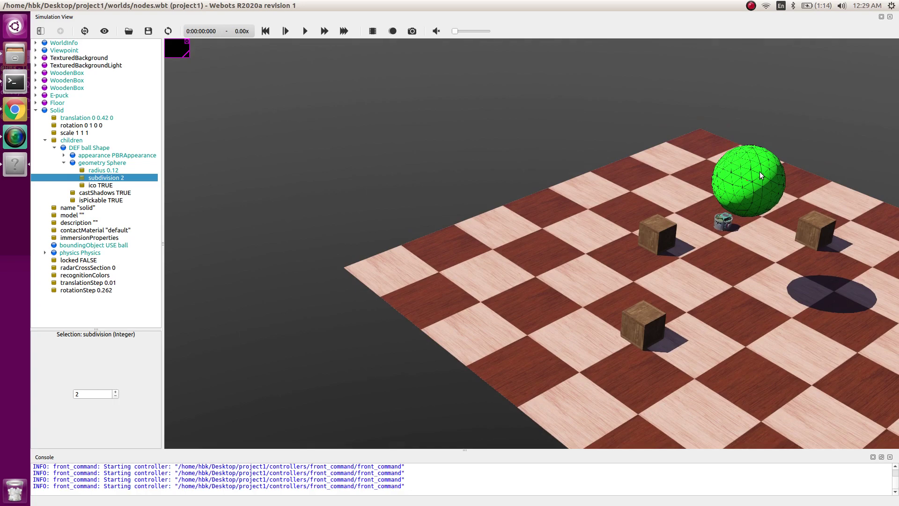
scroll(760, 172, "up", 5)
scroll(743, 181, "down", 5)
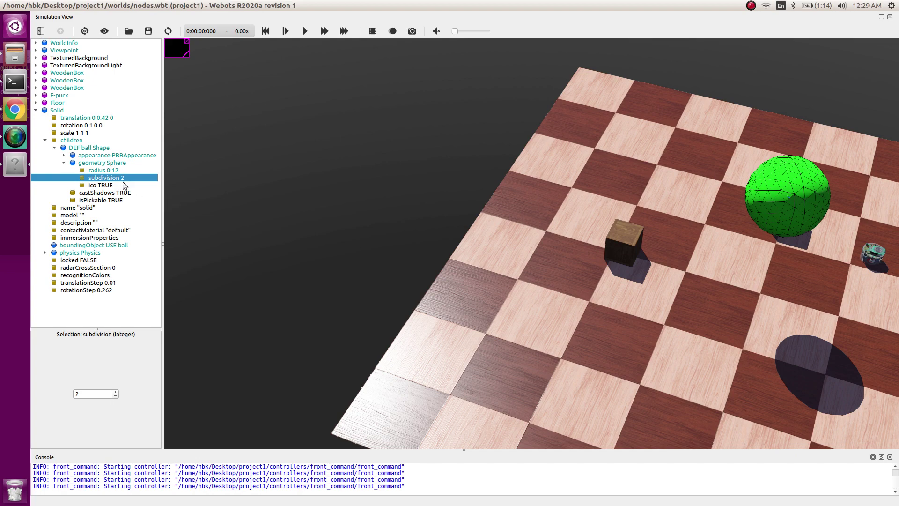
left_click_drag(723, 328, 656, 323)
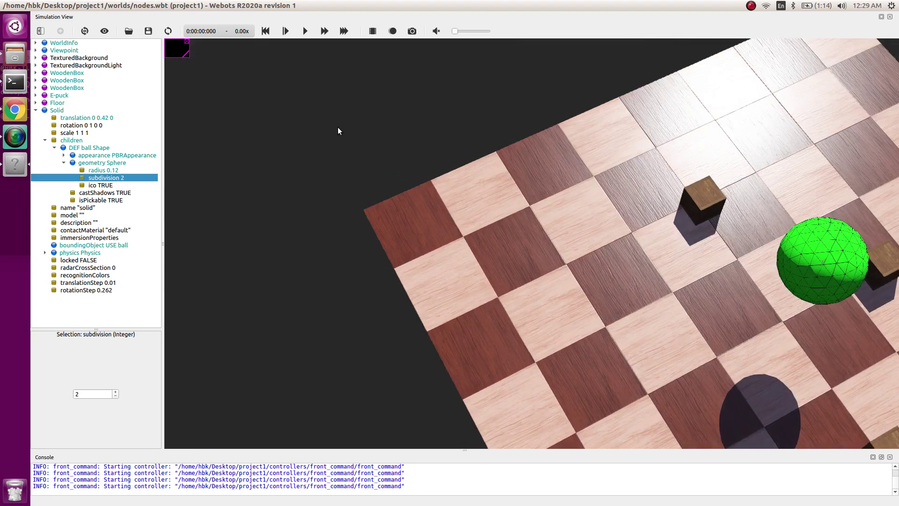
left_click(35, 110)
Paste a copy of the green ball Solid and drag it to a new spot on the floor.
left_click(60, 111)
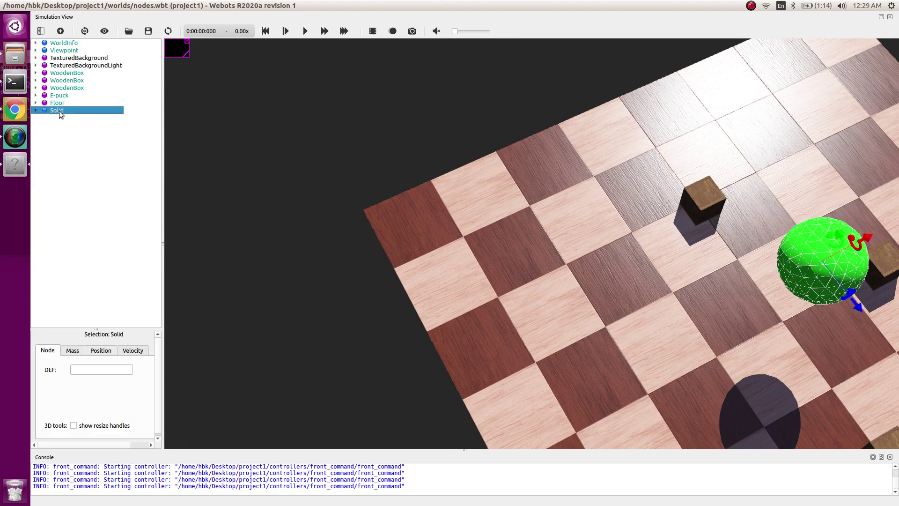
scroll(607, 263, "down", 5)
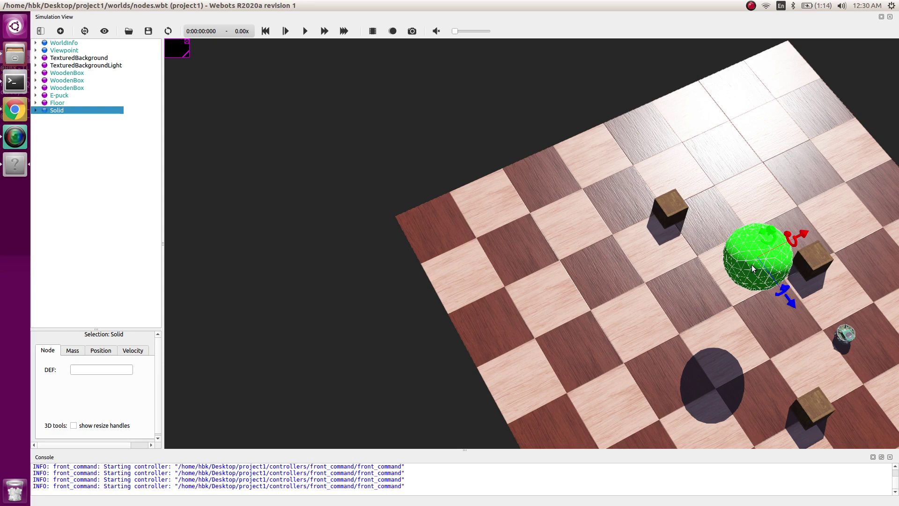
scroll(768, 281, "up", 1)
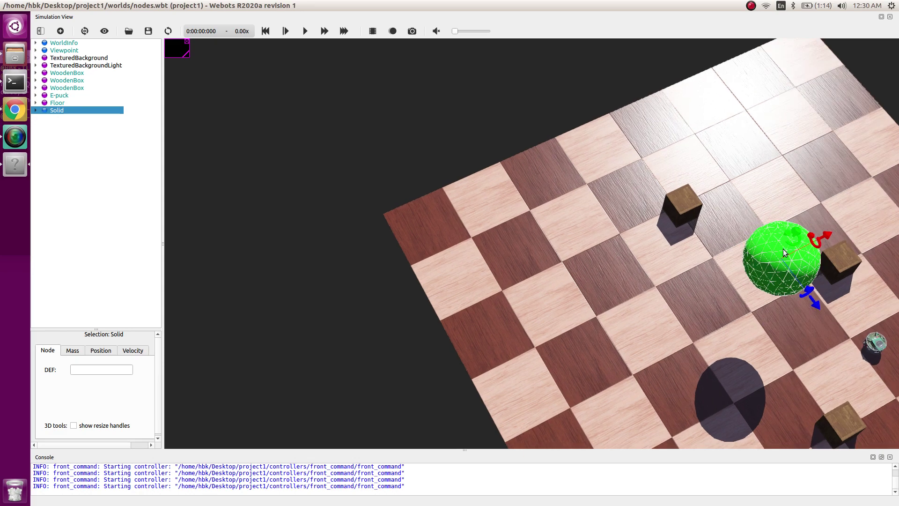
key("ctrl+v")
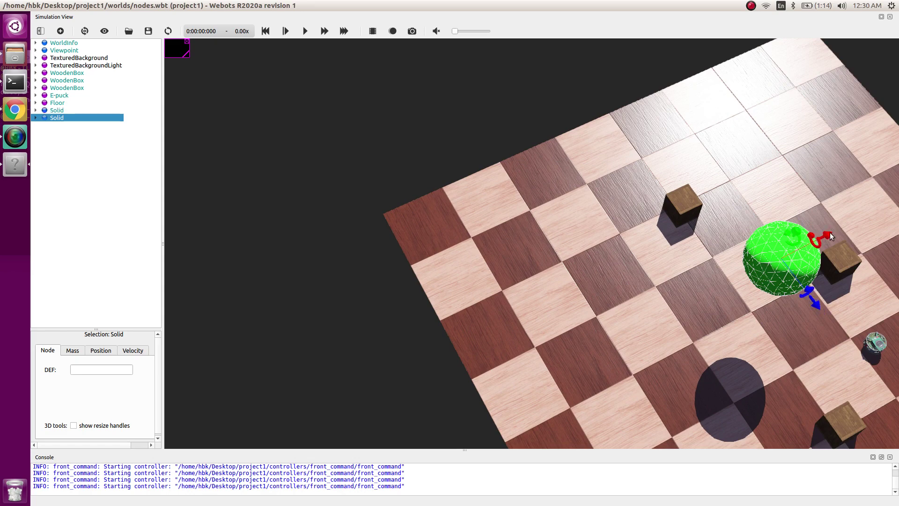
left_click_drag(824, 243, 674, 316)
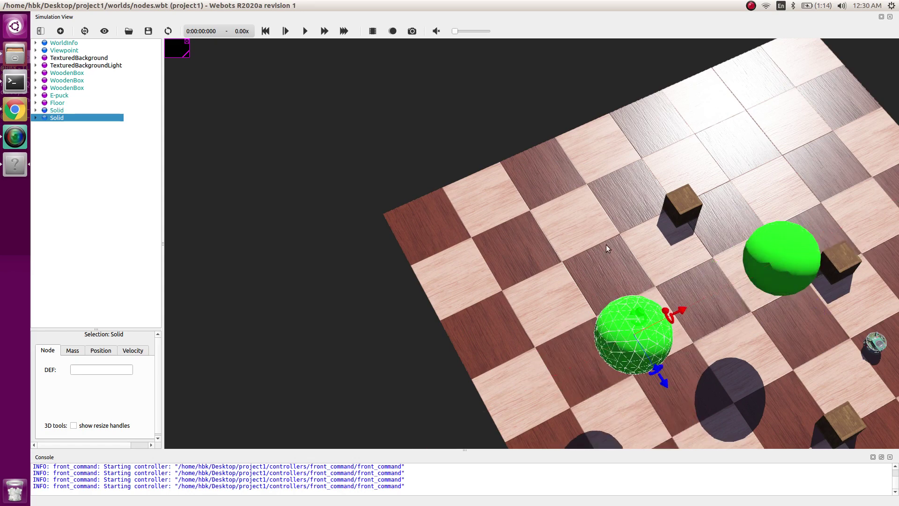
Check the second ball's placement from a lower view, then save nodes.wbt.
left_click(601, 271)
left_click_drag(600, 270, 558, 257)
scroll(558, 256, "down", 5)
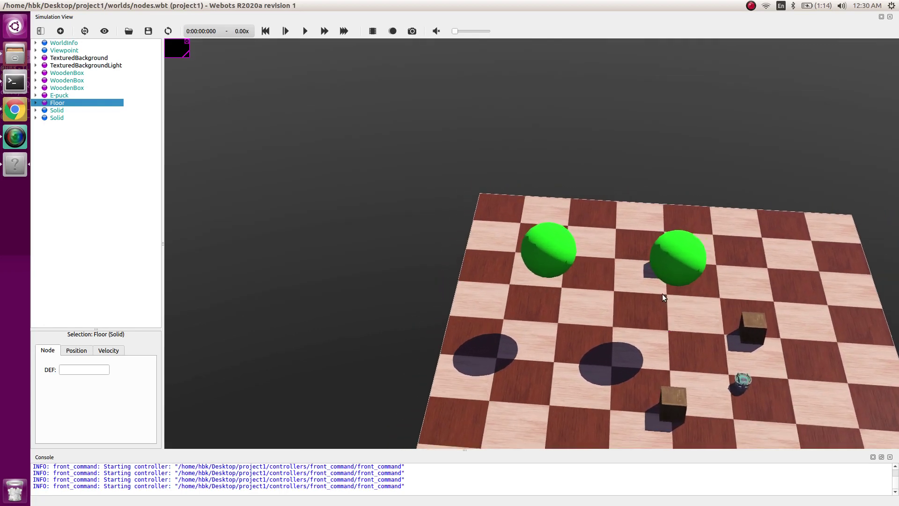
scroll(538, 268, "down", 2)
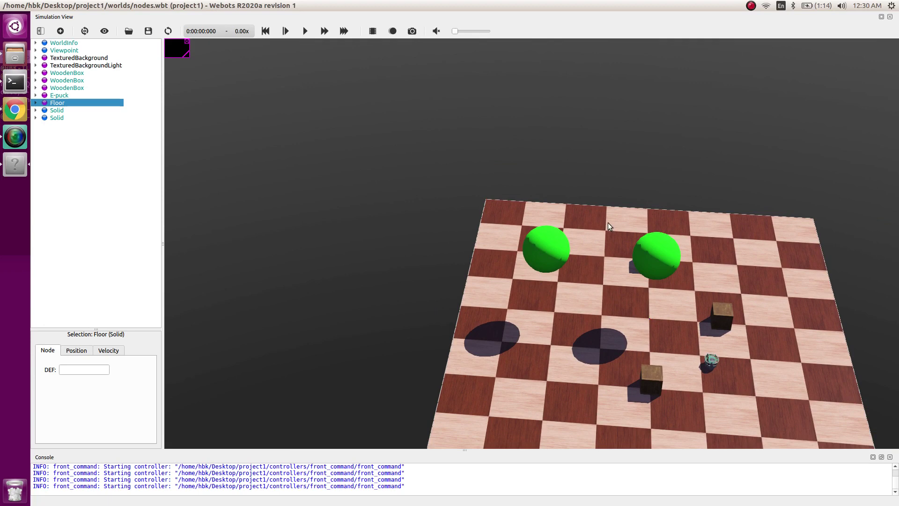
scroll(628, 384, "down", 2)
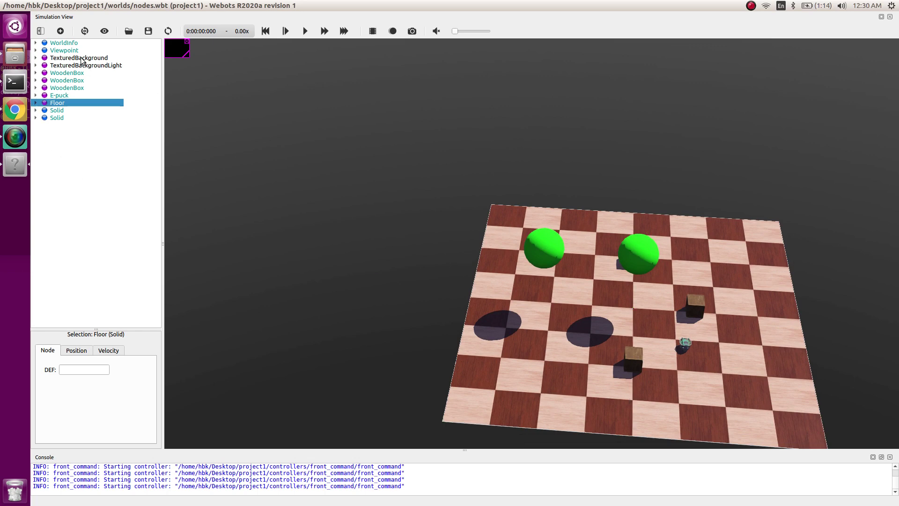
left_click(55, 119)
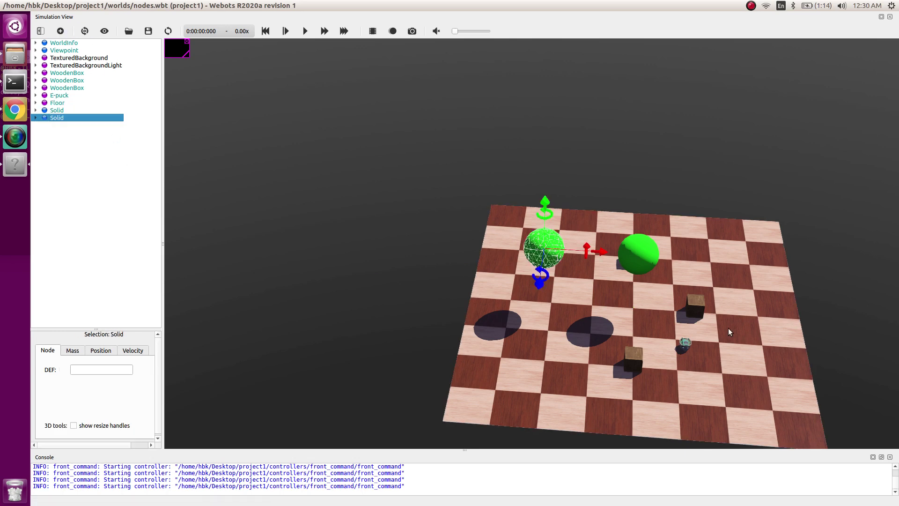
left_click(148, 34)
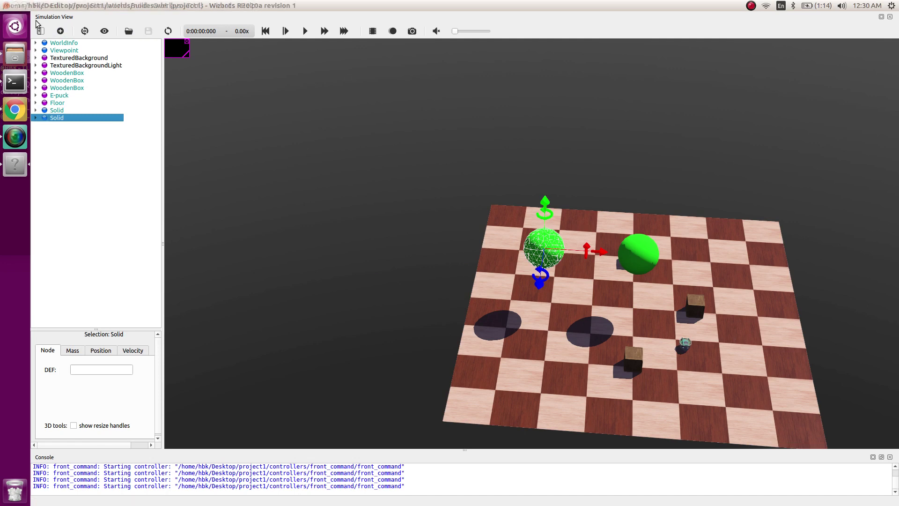
Add a new Solid to the world with a Shape node as its child.
left_click(60, 31)
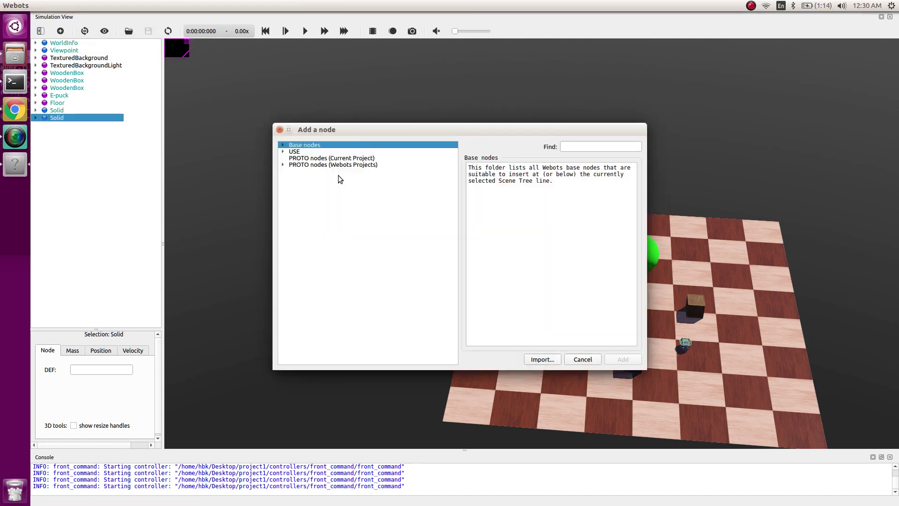
left_click(283, 145)
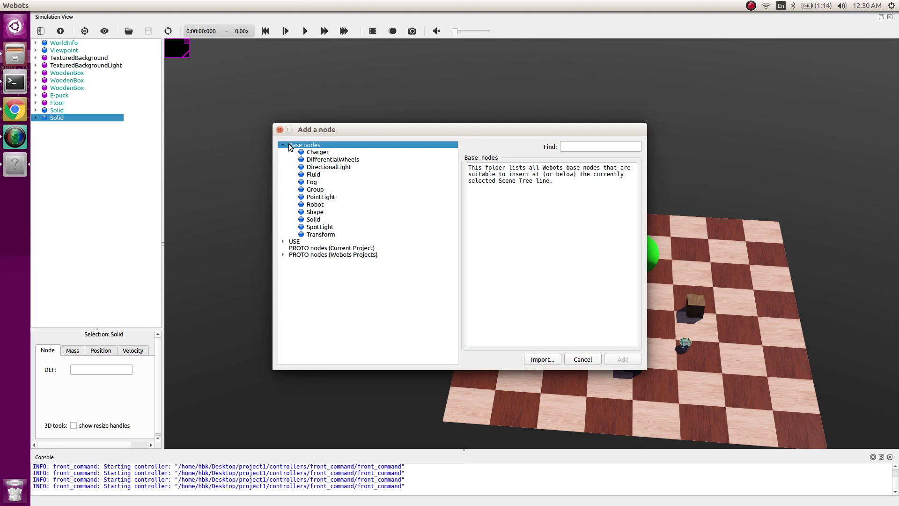
left_click(314, 219)
left_click(623, 359)
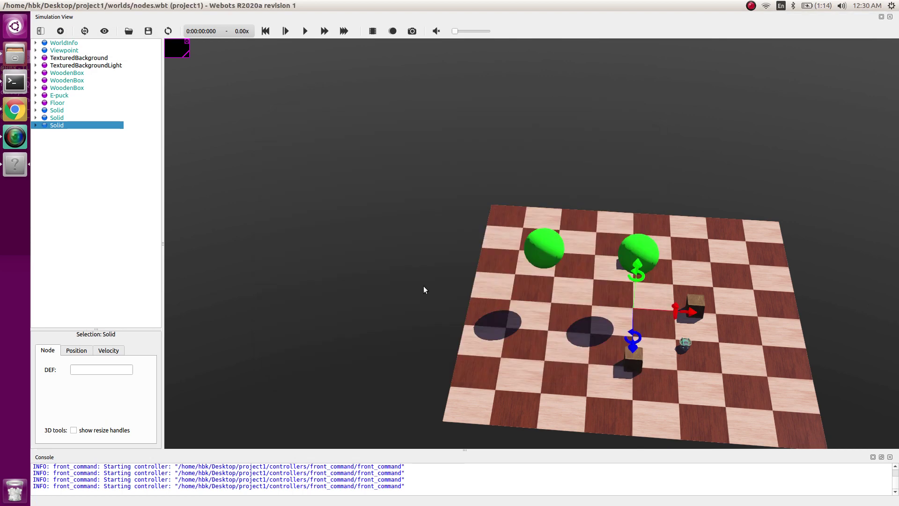
left_click(36, 125)
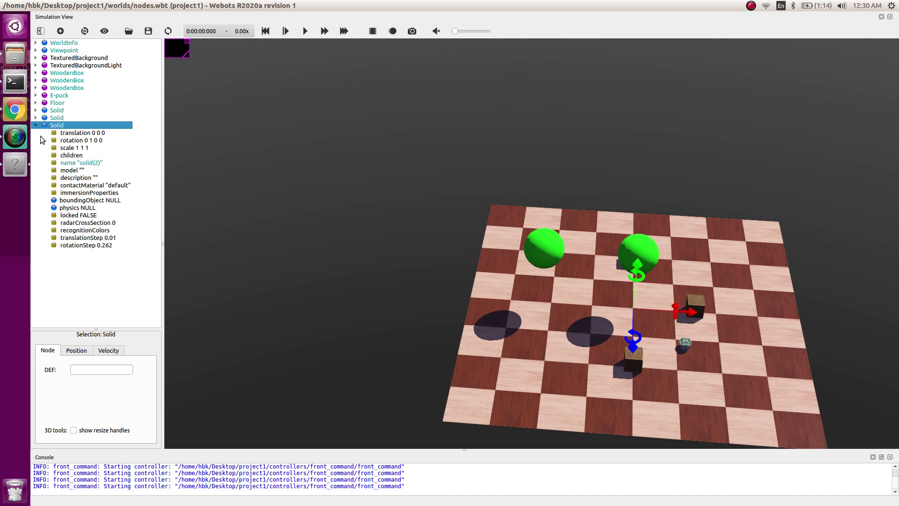
double_click(71, 155)
left_click(282, 145)
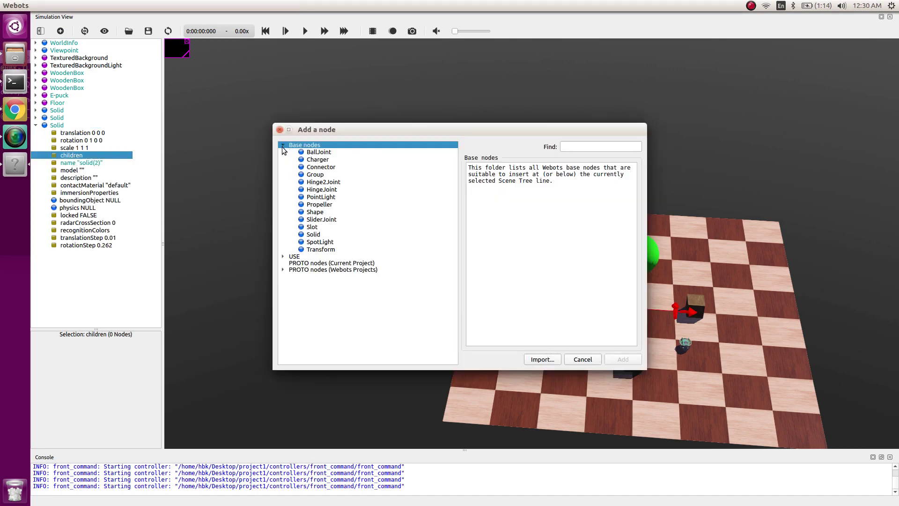
left_click(313, 213)
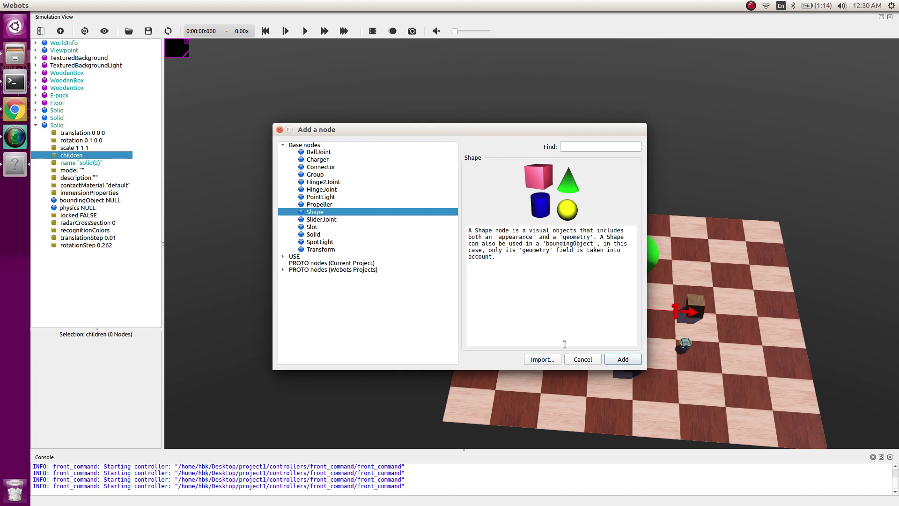
left_click(623, 359)
Give the Shape a Box geometry.
left_click(54, 163)
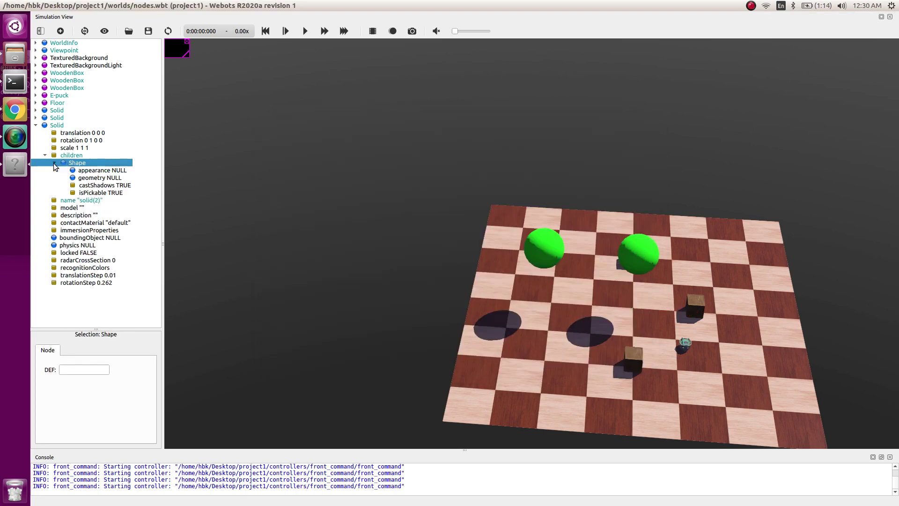
left_click(92, 178)
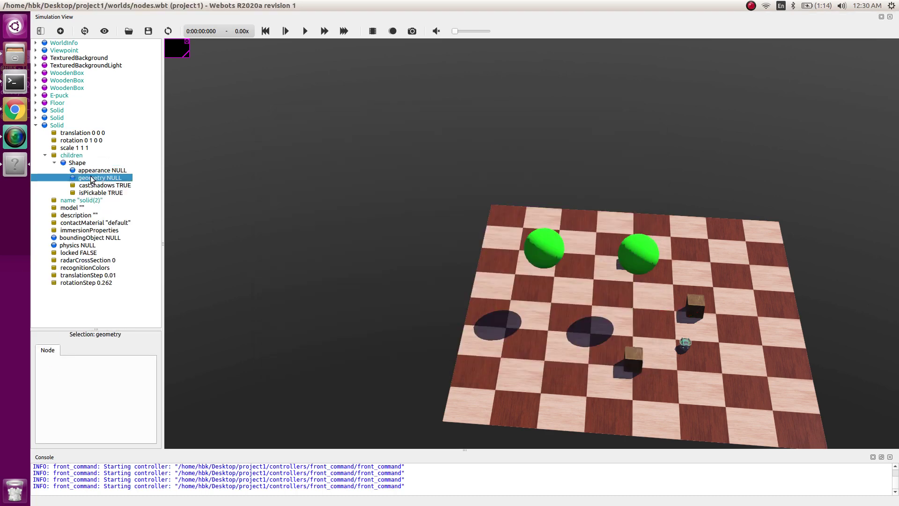
double_click(94, 179)
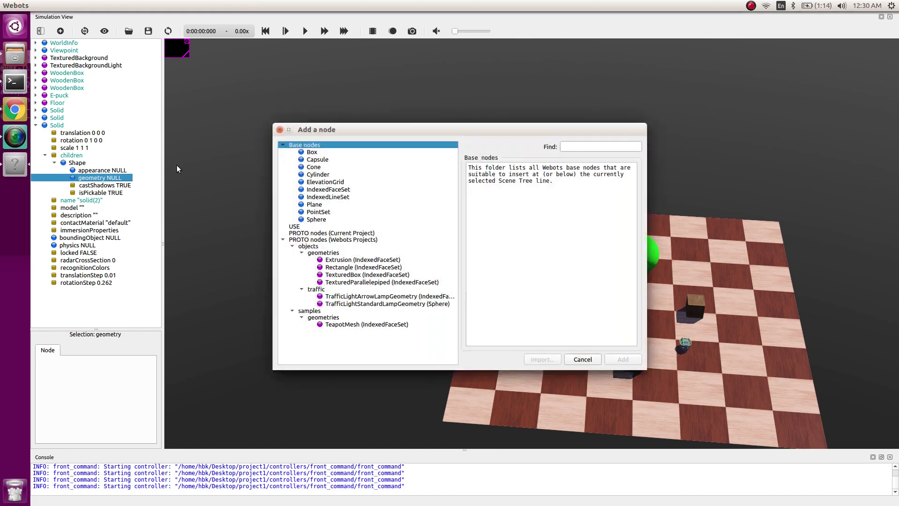
left_click(313, 152)
left_click(631, 360)
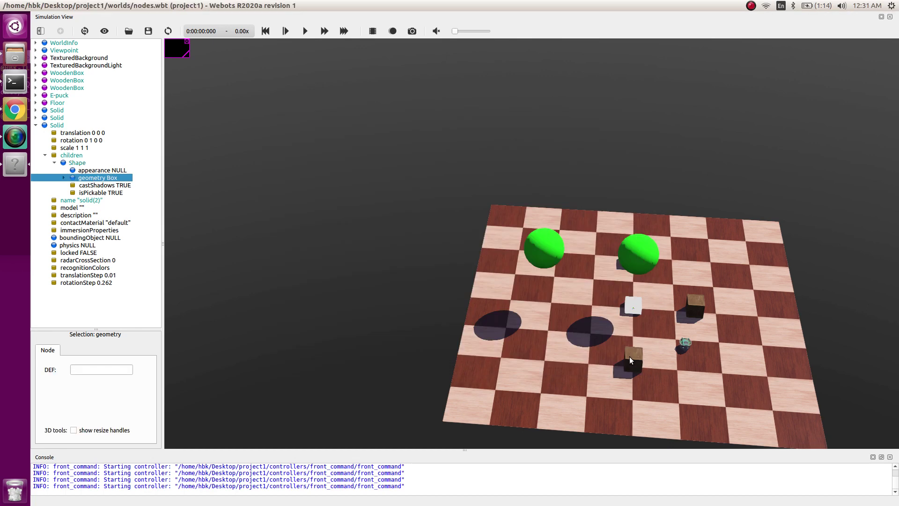
Give the Shape a PBRAppearance and select the new small box.
double_click(80, 171)
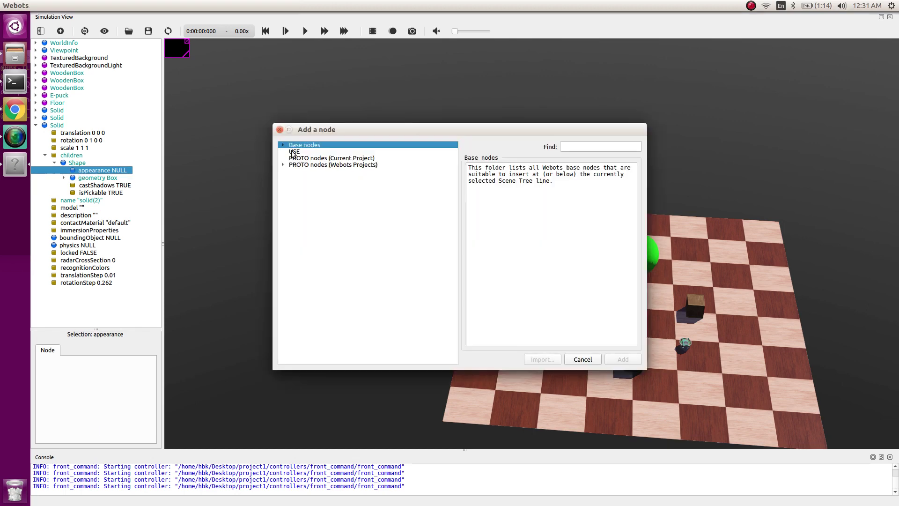
left_click(296, 165)
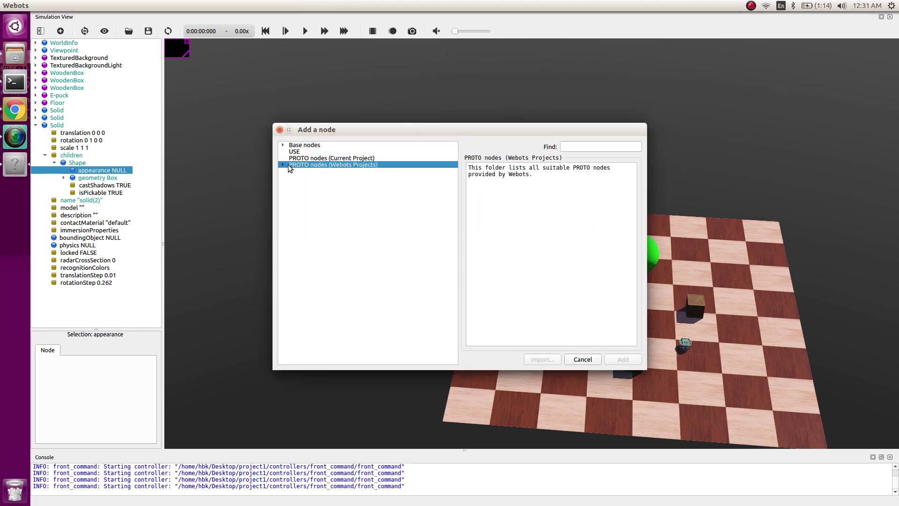
left_click(295, 146)
left_click(282, 145)
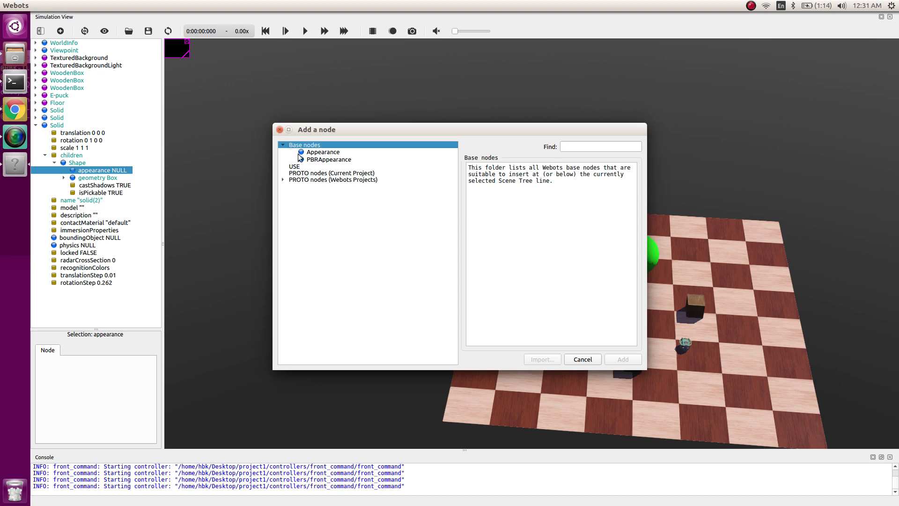
left_click(317, 160)
left_click(623, 359)
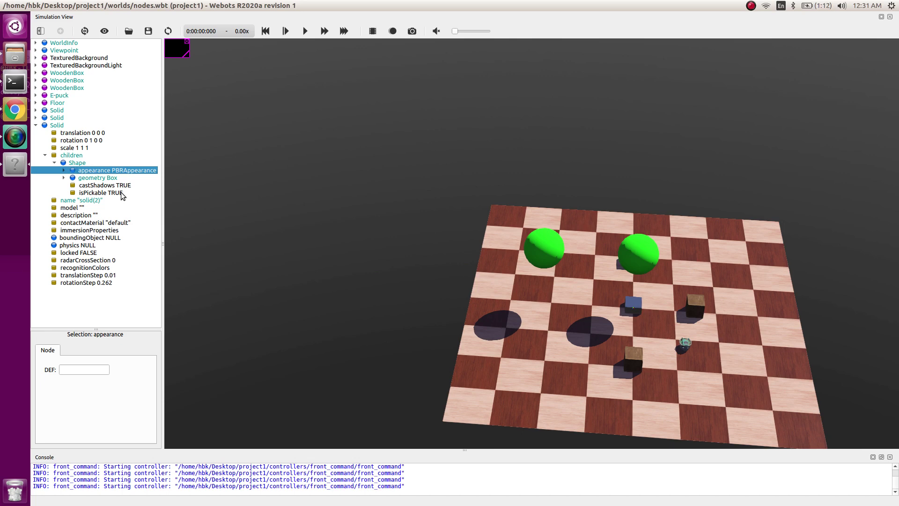
left_click(638, 305)
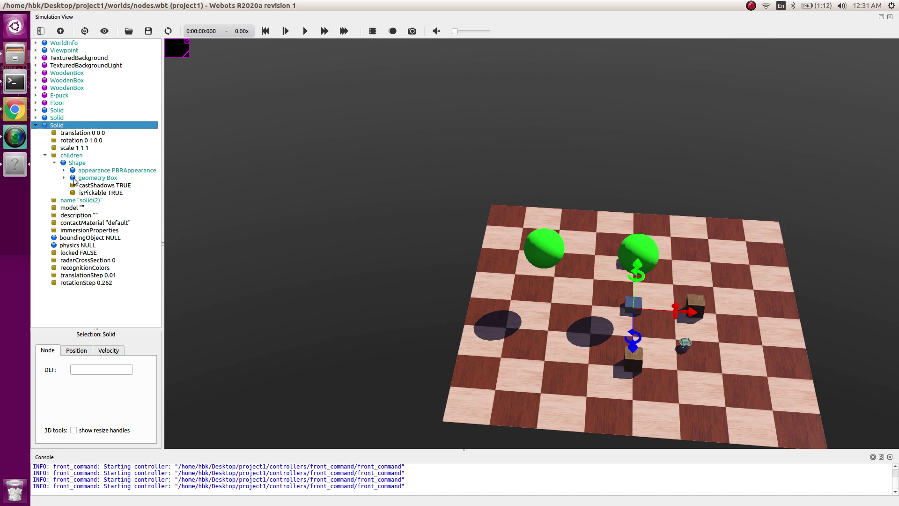
Lift the new box up off the floor with its vertical move handle.
left_click(64, 178)
left_click(96, 185)
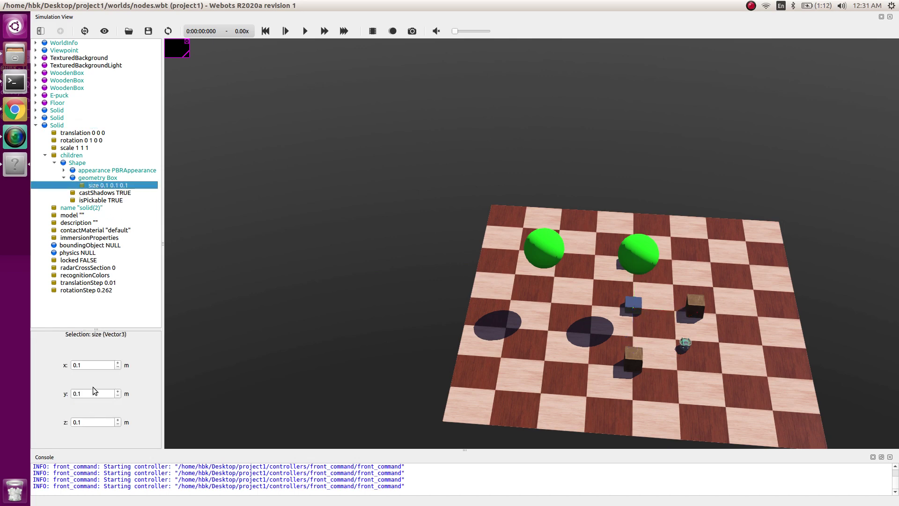
left_click(635, 304)
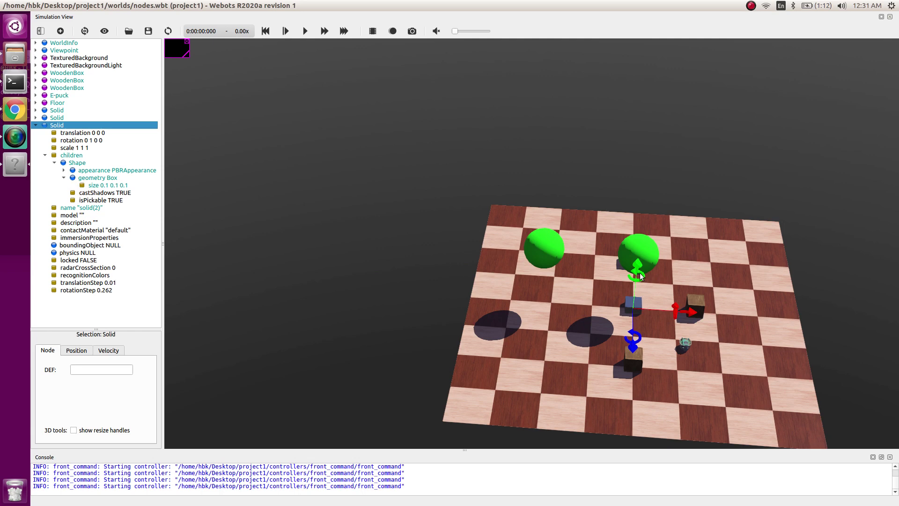
left_click_drag(637, 264, 640, 244)
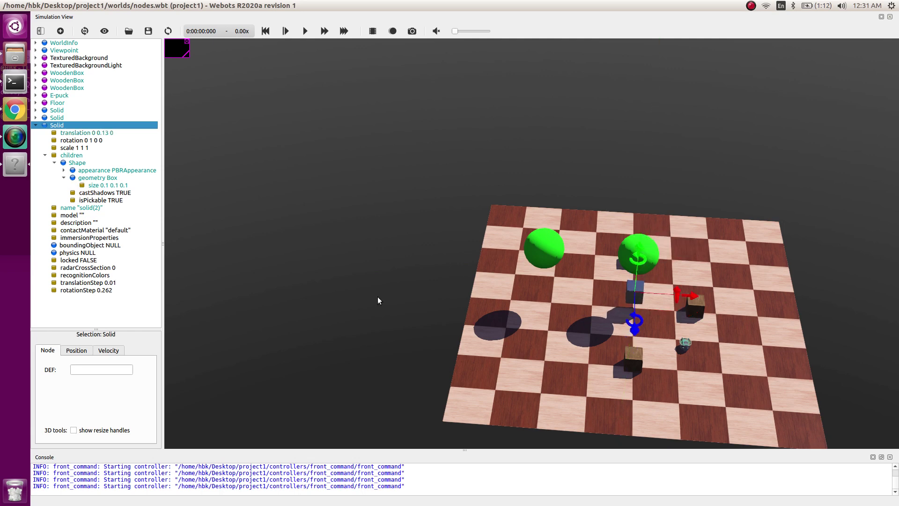
Set the Box size to x 2 and z 0.05, making a long thin bar.
left_click(94, 187)
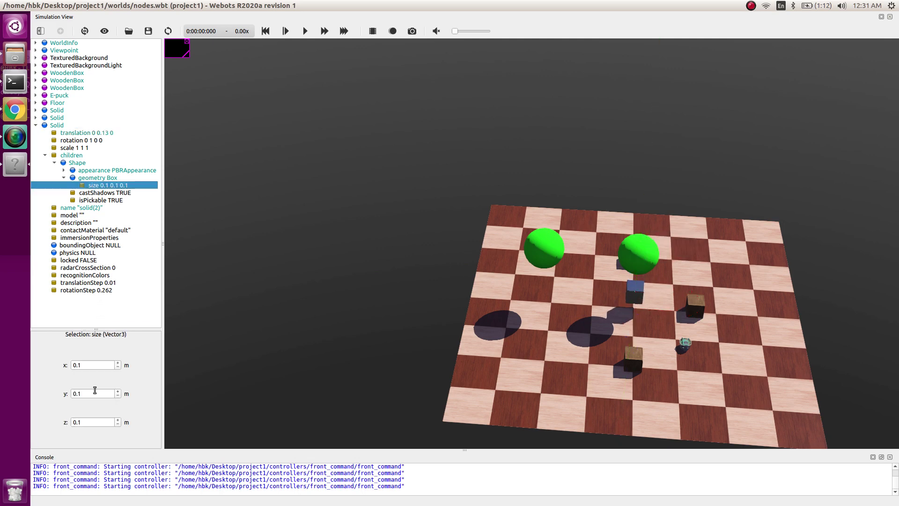
left_click_drag(93, 365, 62, 365)
type("2")
left_click(101, 396)
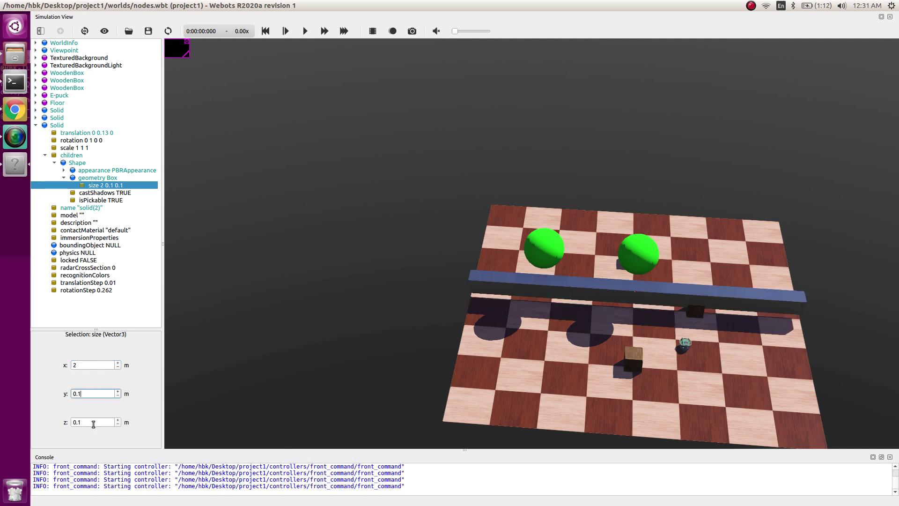
left_click_drag(93, 423, 61, 422)
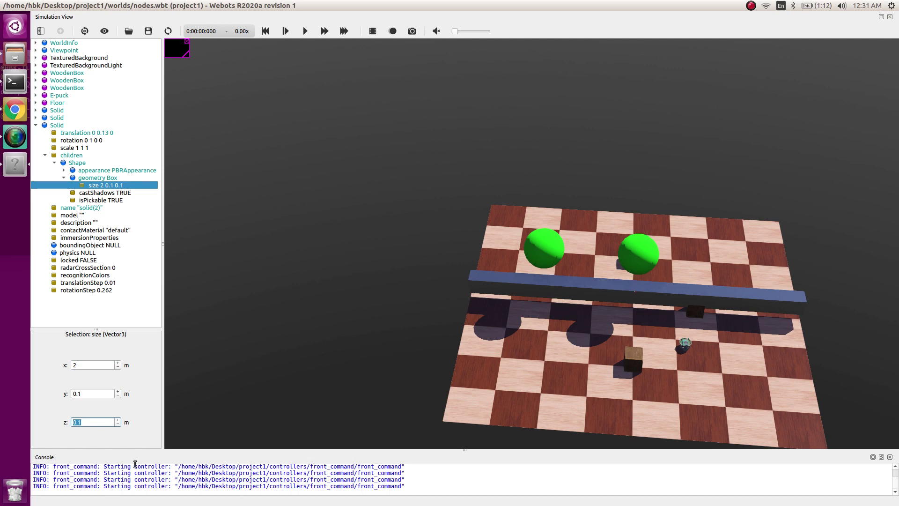
type("0.05")
left_click(93, 394)
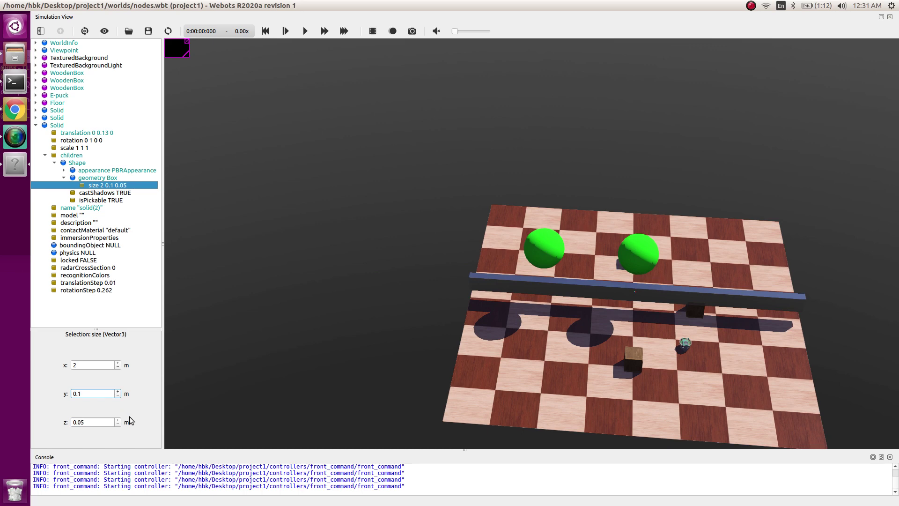
left_click(99, 366)
left_click(46, 155)
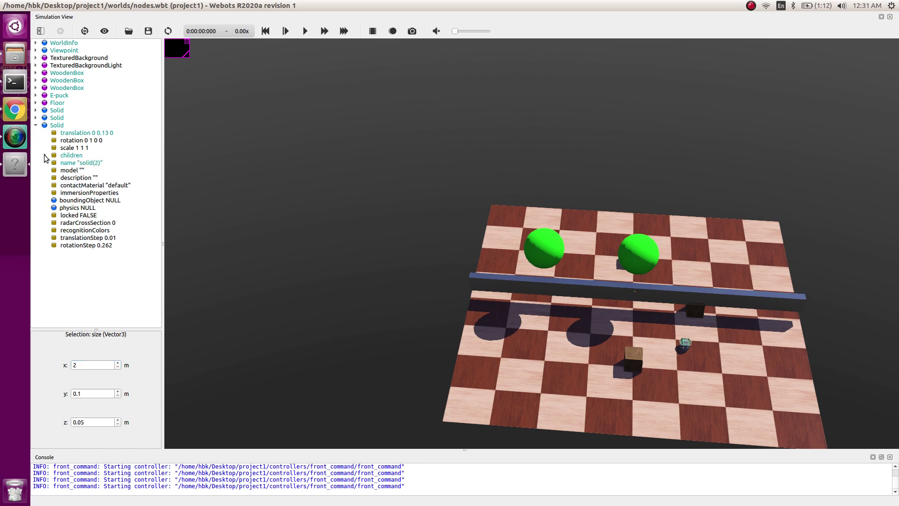
Give the wall's Shape the DEF name Wall.
left_click(45, 155)
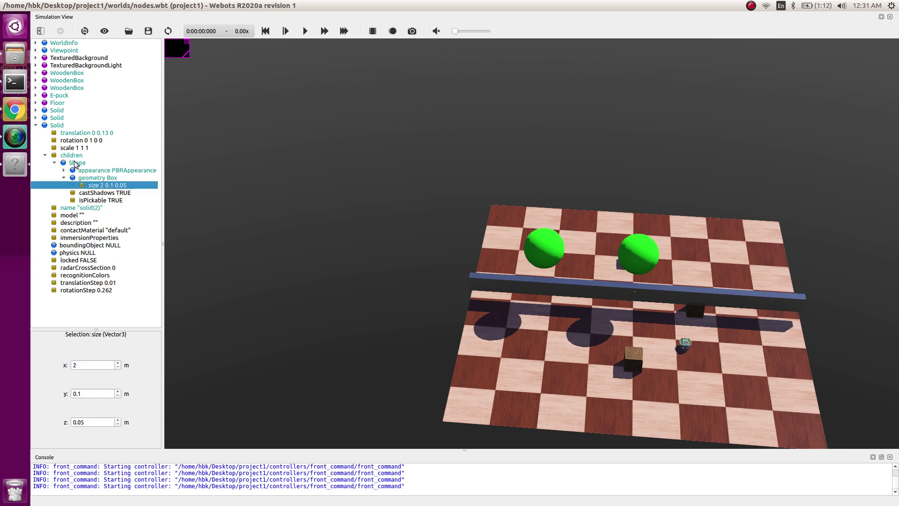
left_click(76, 163)
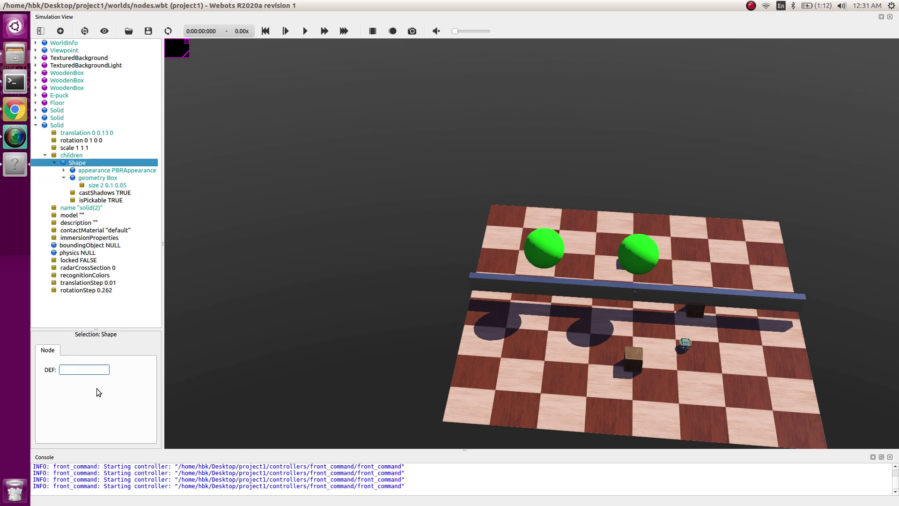
type("Wall")
left_click(96, 170)
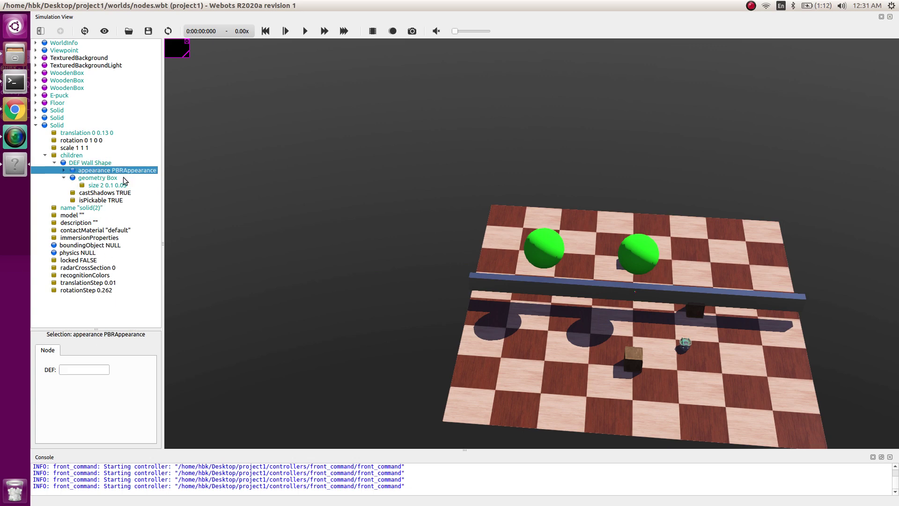
Place the wall Solid at translation 0 0.05 1 along the floor's front edge.
left_click(643, 285)
left_click_drag(638, 331, 632, 472)
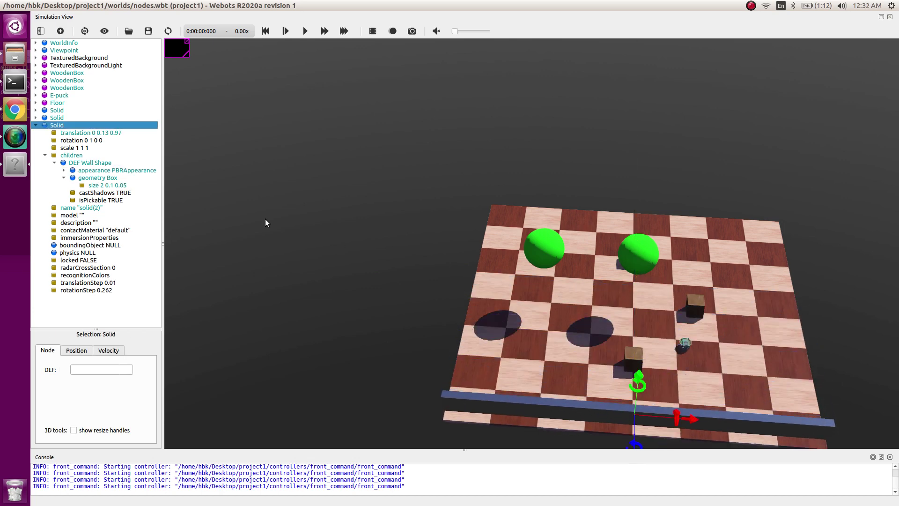
left_click(90, 133)
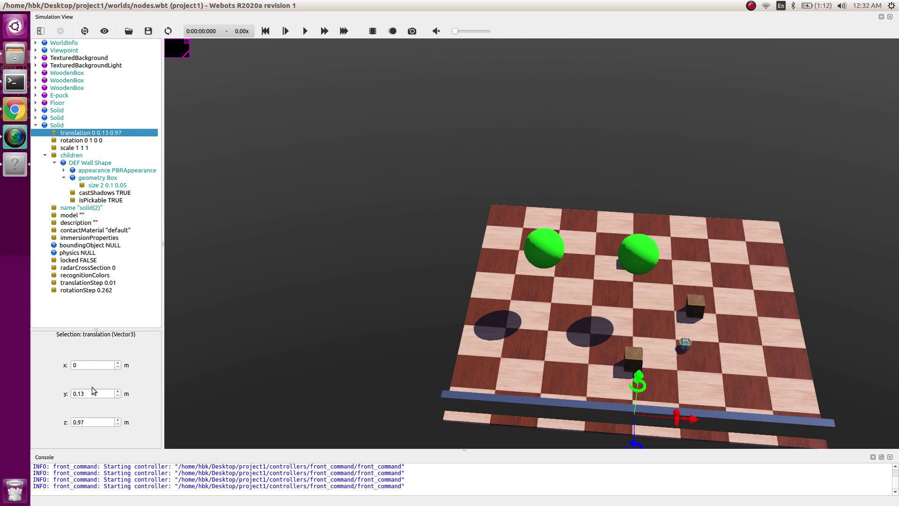
double_click(75, 393)
double_click(75, 422)
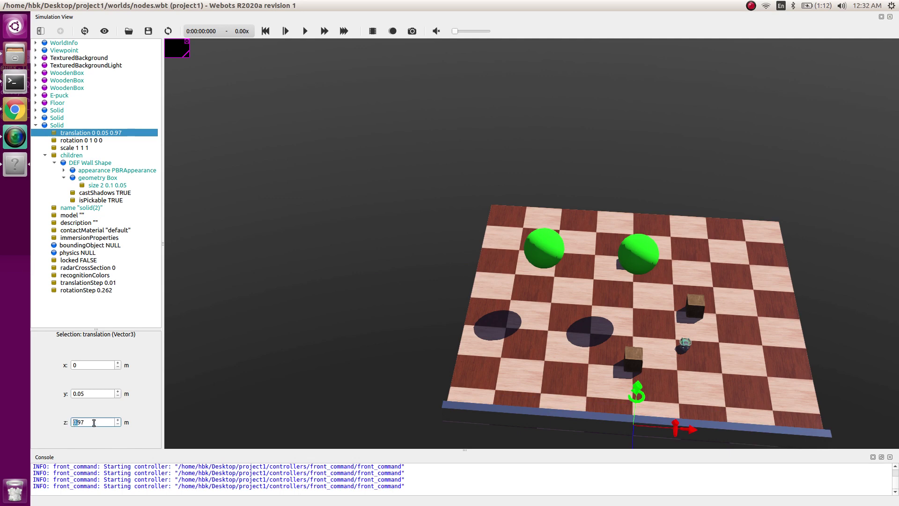
type("1")
key("Delete")
key("Delete")
key("Delete")
key("Return")
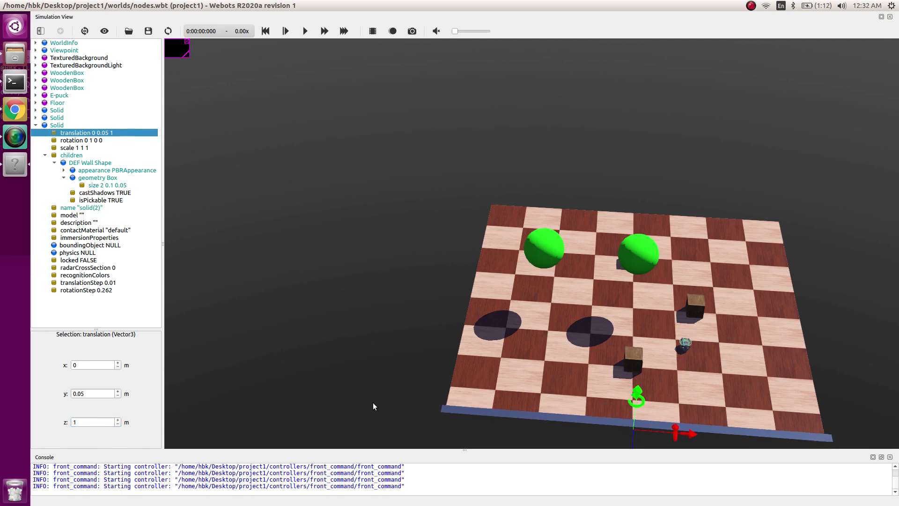
key("alt+4")
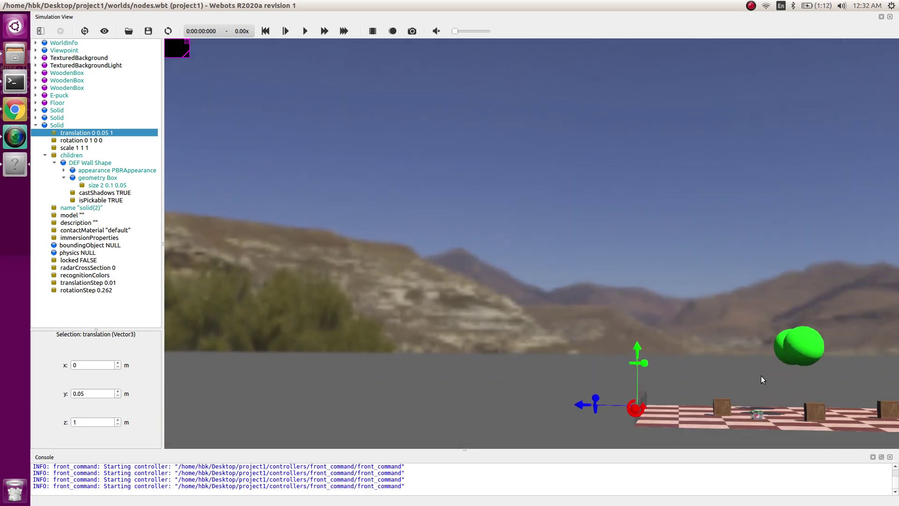
left_click_drag(763, 380, 472, 327)
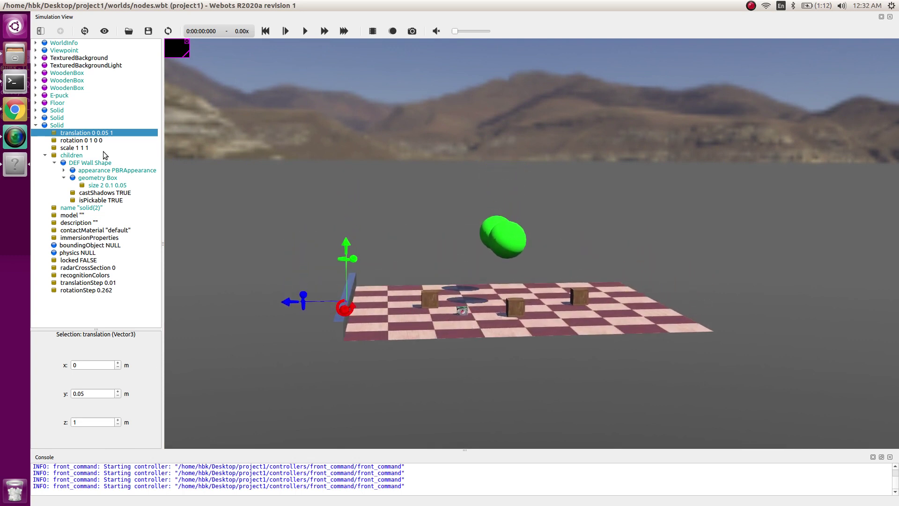
Collapse the first wall's Solid to one row and select it.
left_click(37, 126)
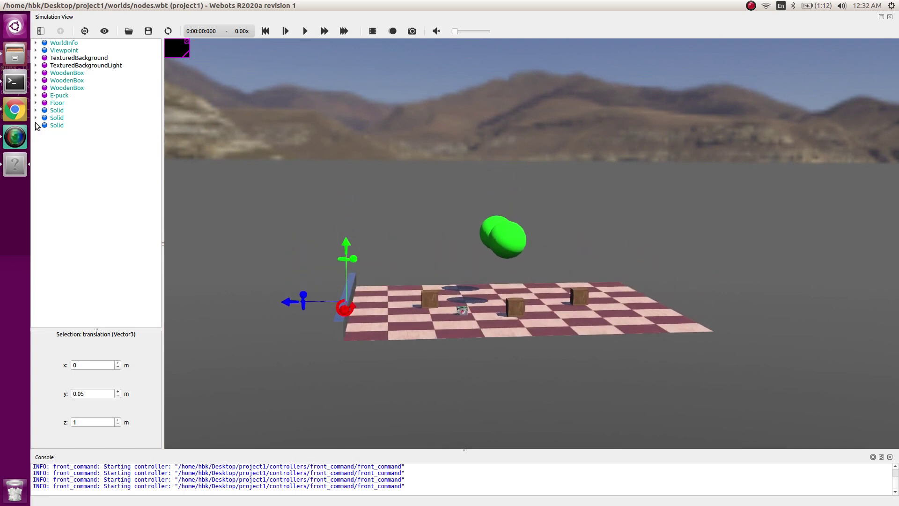
left_click(53, 125)
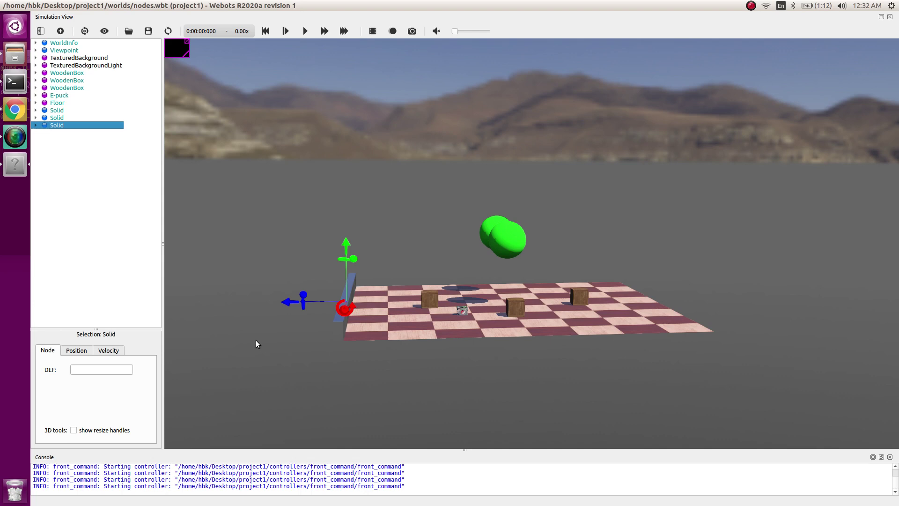
Add a new Solid whose child reuses the Wall shape via USE Wall.
left_click(60, 31)
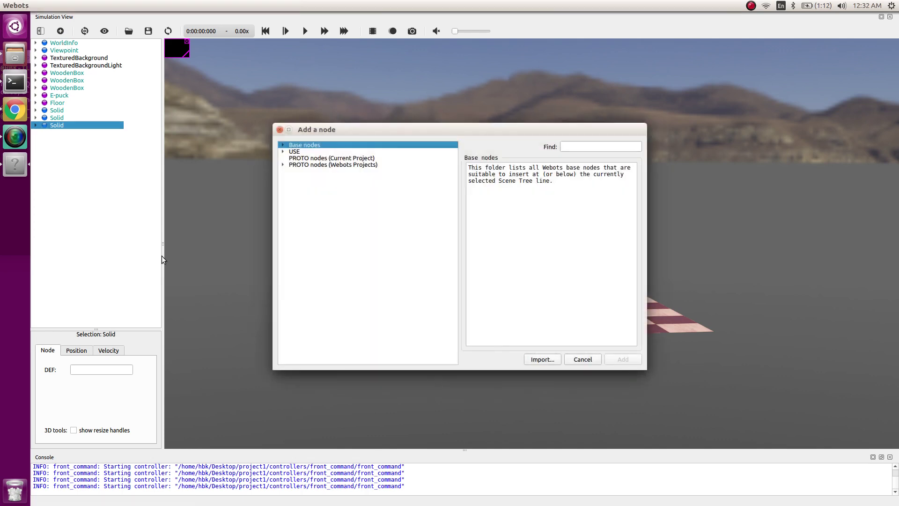
left_click(283, 146)
left_click(318, 220)
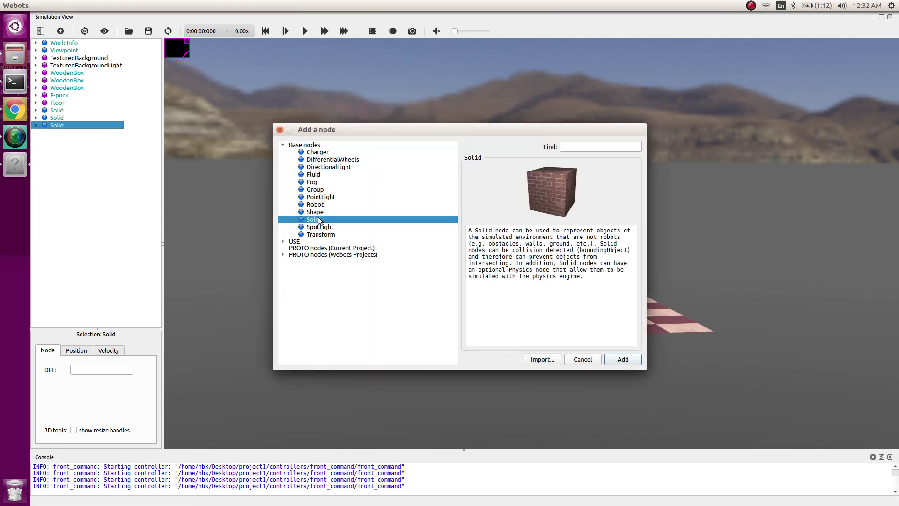
left_click(623, 360)
left_click(36, 133)
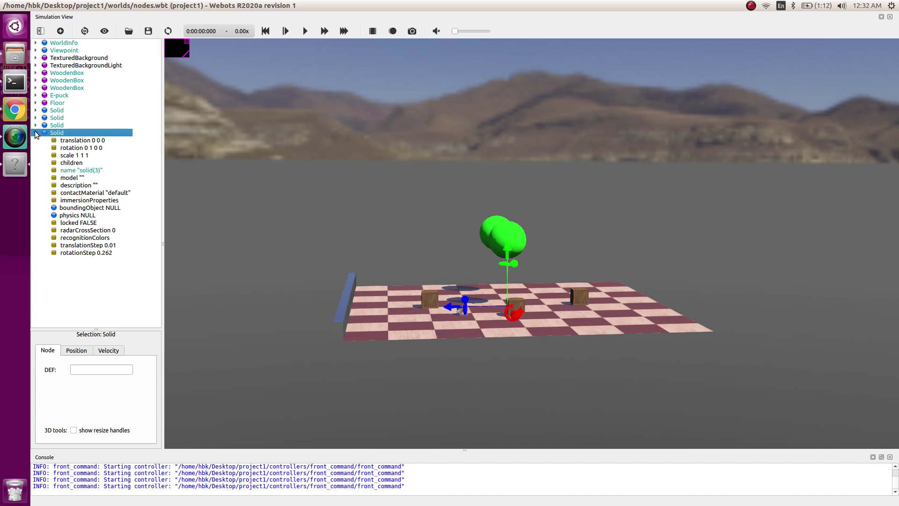
double_click(72, 163)
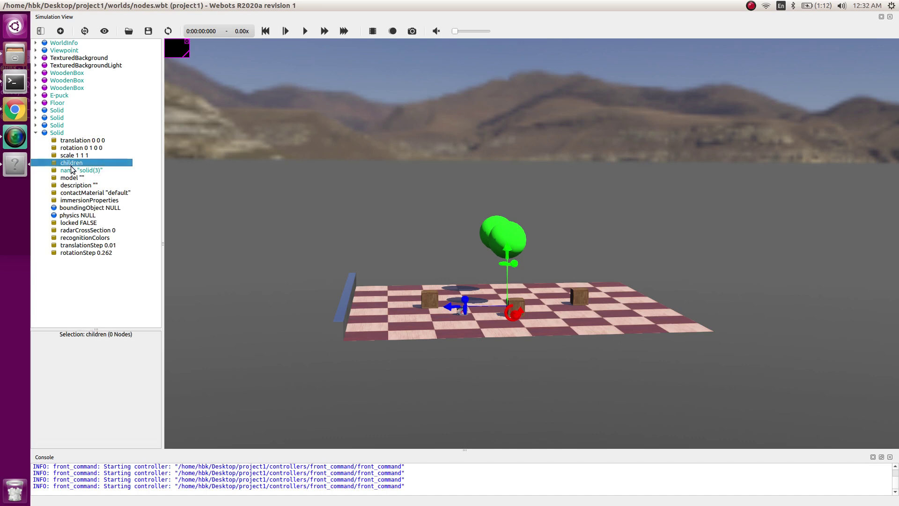
left_click(282, 151)
left_click(310, 160)
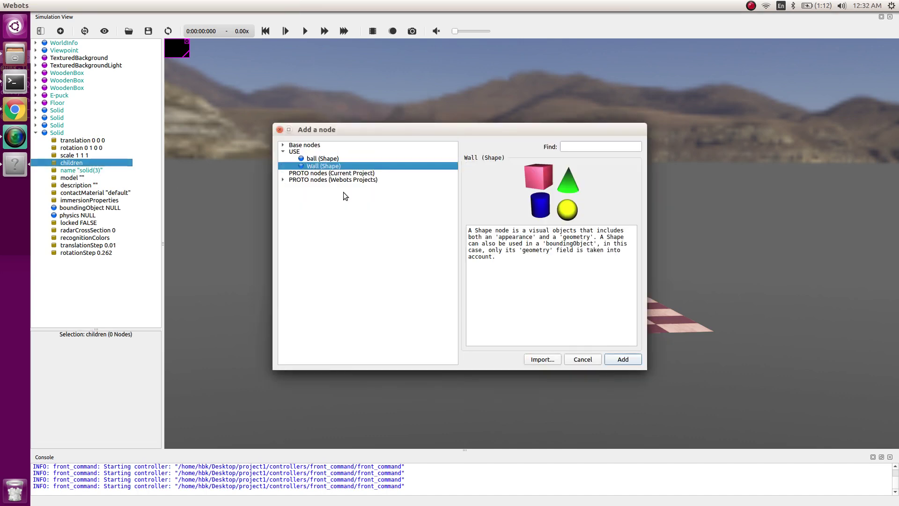
left_click(629, 359)
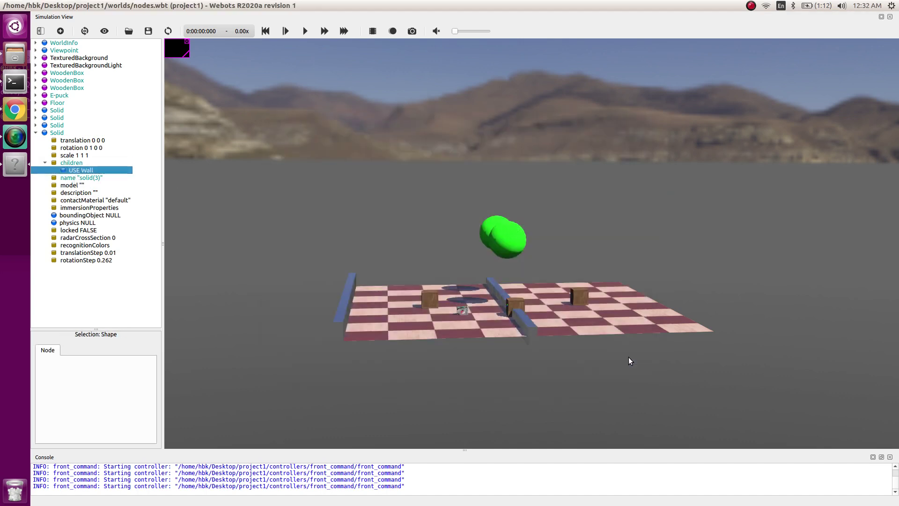
Position the second wall at translation 0 0.05 -1 on the floor's back edge.
left_click(530, 324)
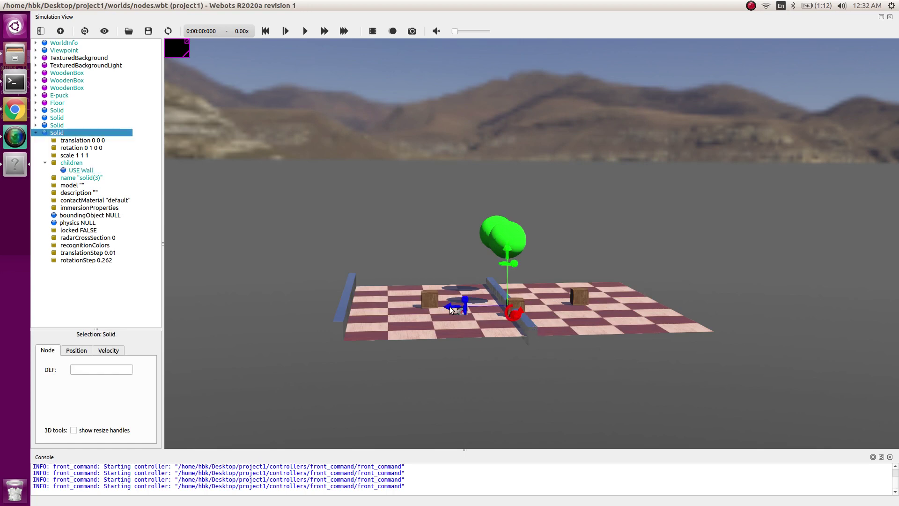
left_click_drag(450, 306, 617, 302)
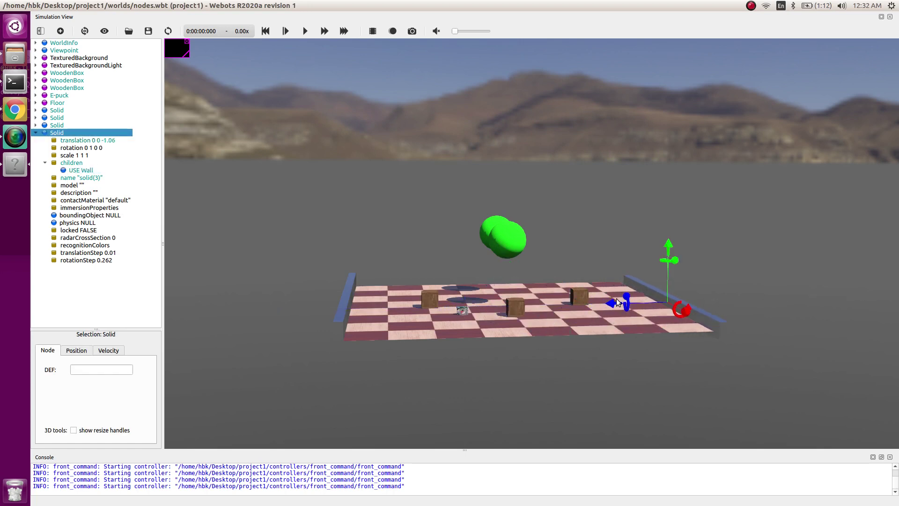
left_click_drag(669, 249, 669, 224)
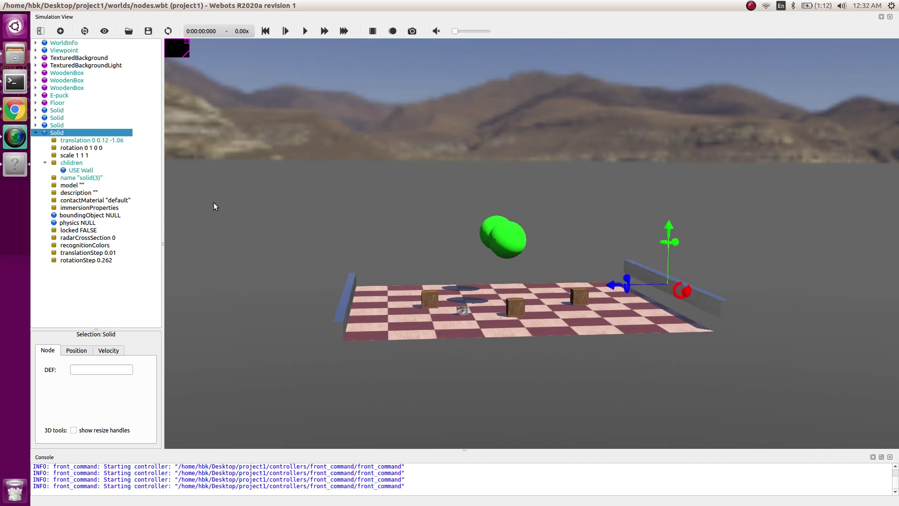
left_click(87, 140)
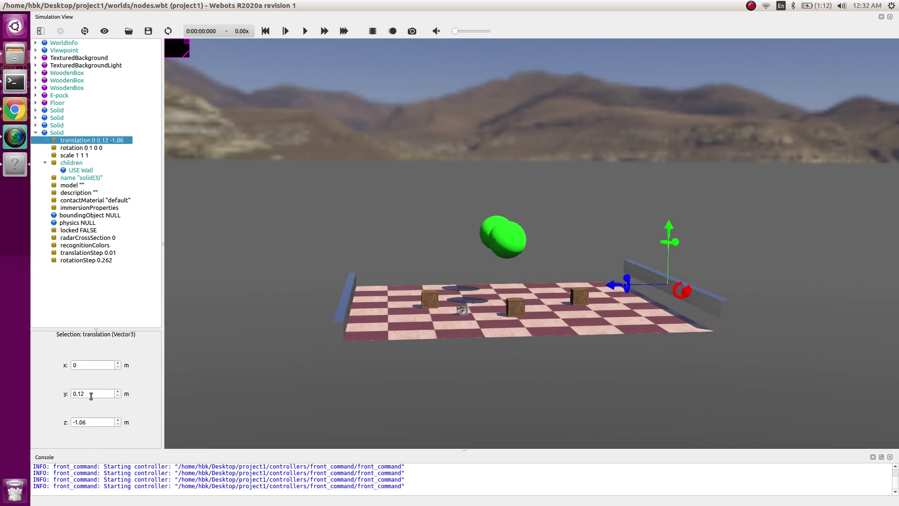
left_click_drag(89, 394, 45, 396)
left_click_drag(91, 423, 70, 424)
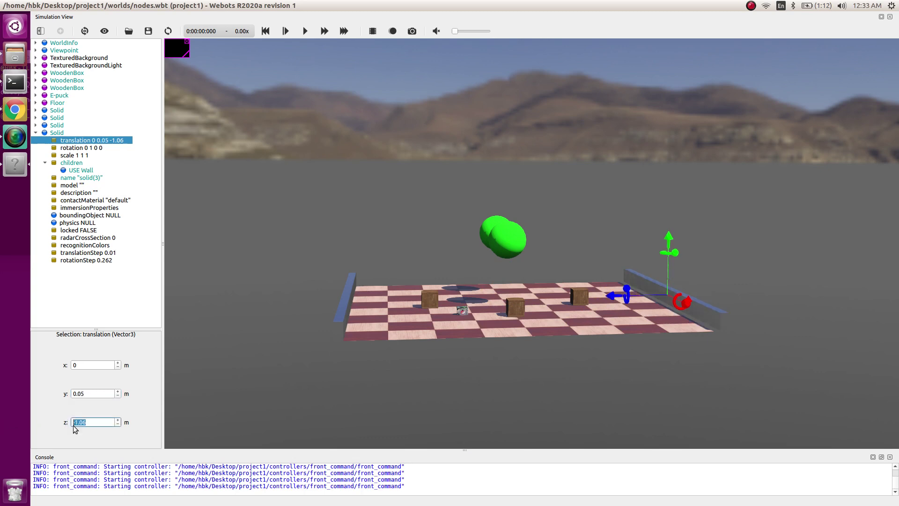
type("-1")
left_click(97, 394)
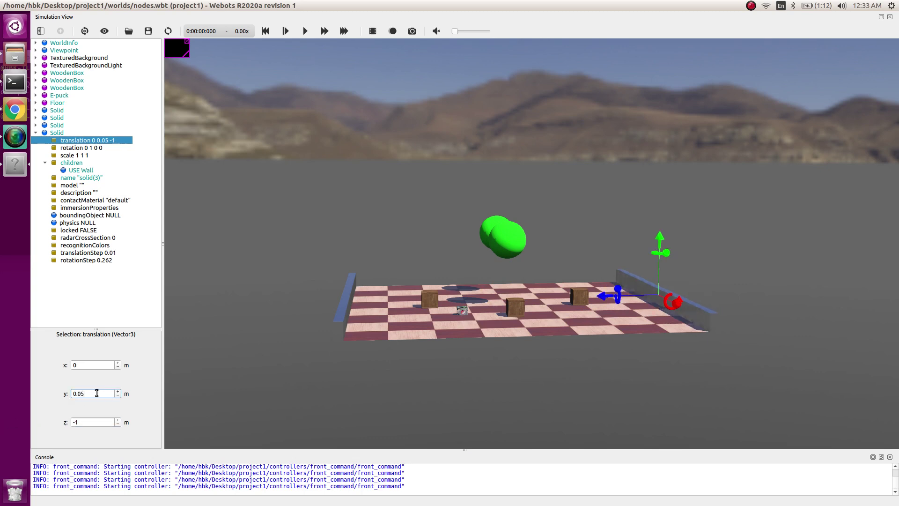
left_click_drag(476, 312, 473, 365)
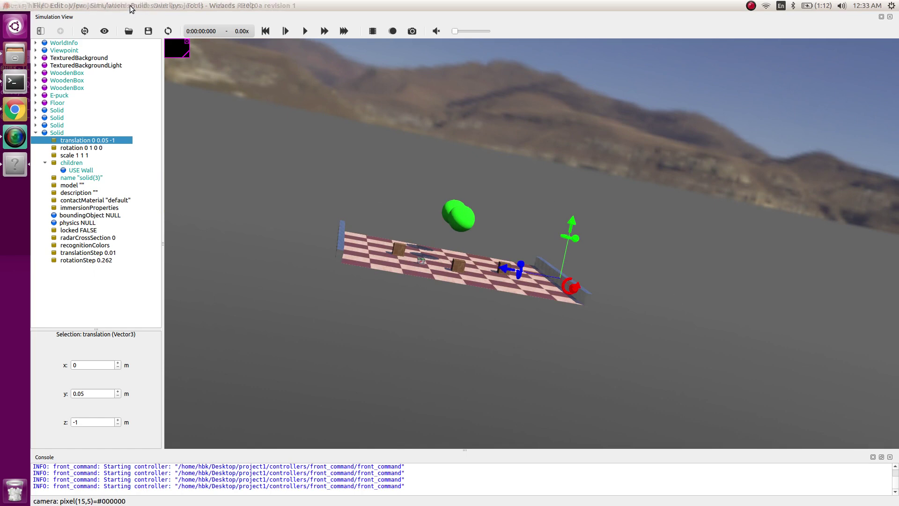
Switch to Top View and collapse the second wall's field list.
left_click(75, 5)
mouse_move(137, 50)
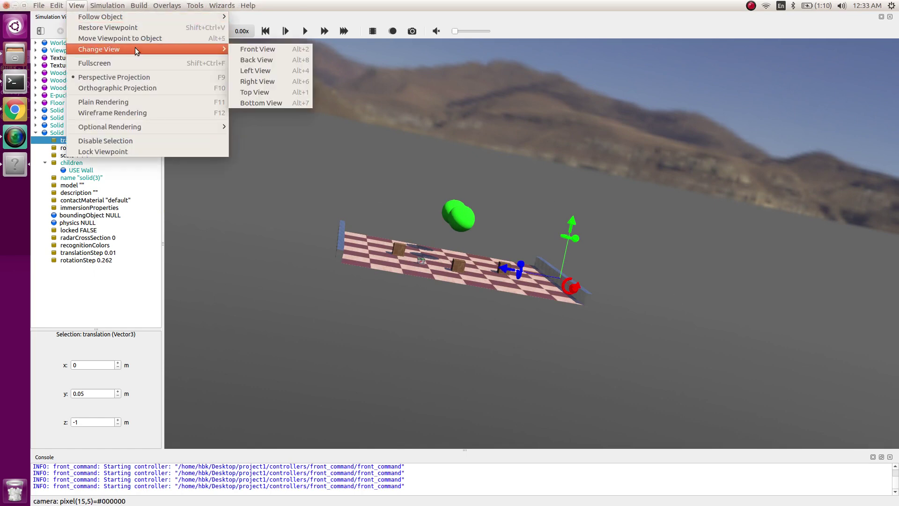
left_click(260, 92)
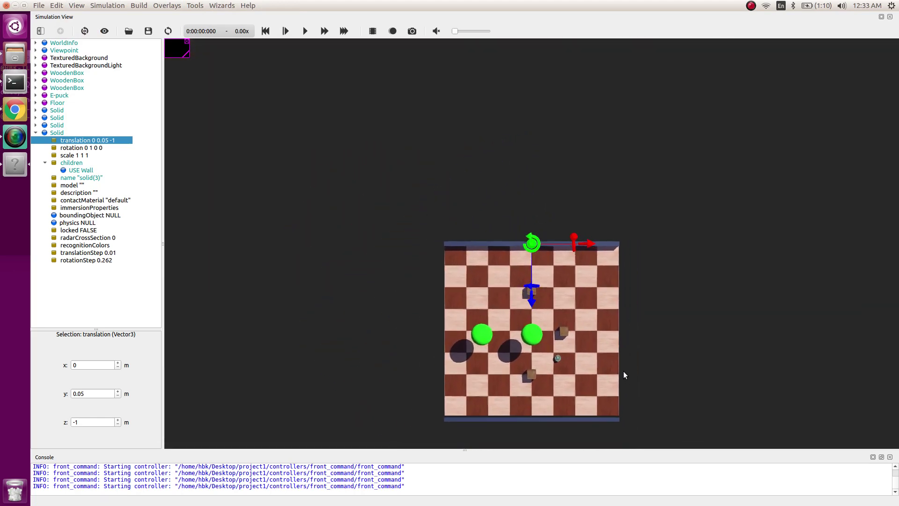
left_click(611, 248)
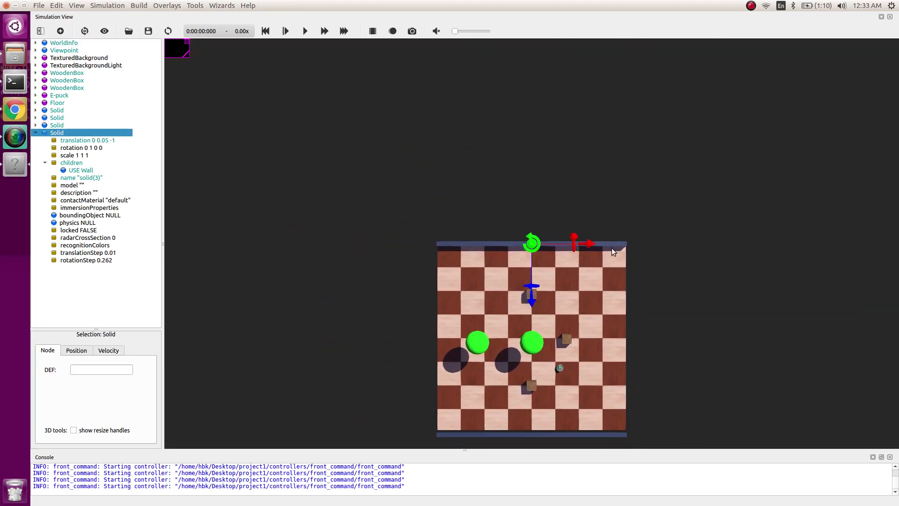
double_click(48, 134)
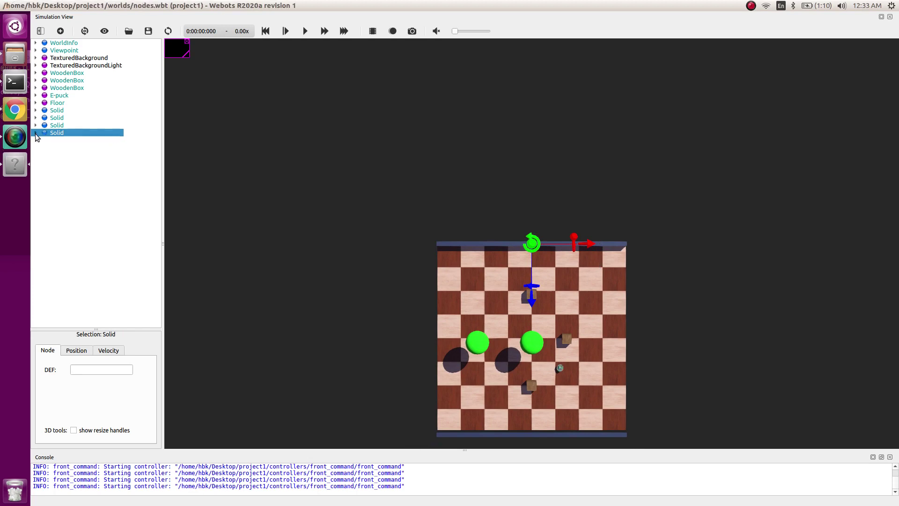
Add another Solid with a USE Wall child.
left_click(60, 31)
left_click(283, 146)
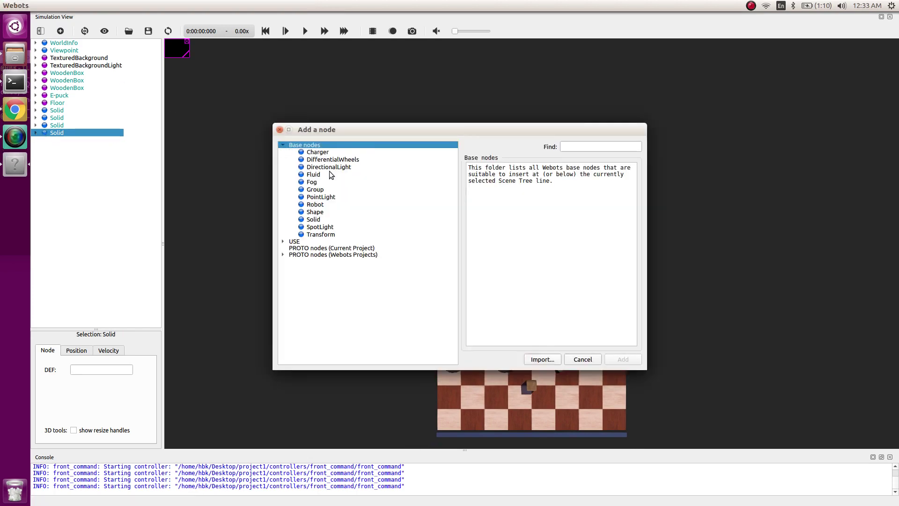
left_click(319, 220)
left_click(623, 360)
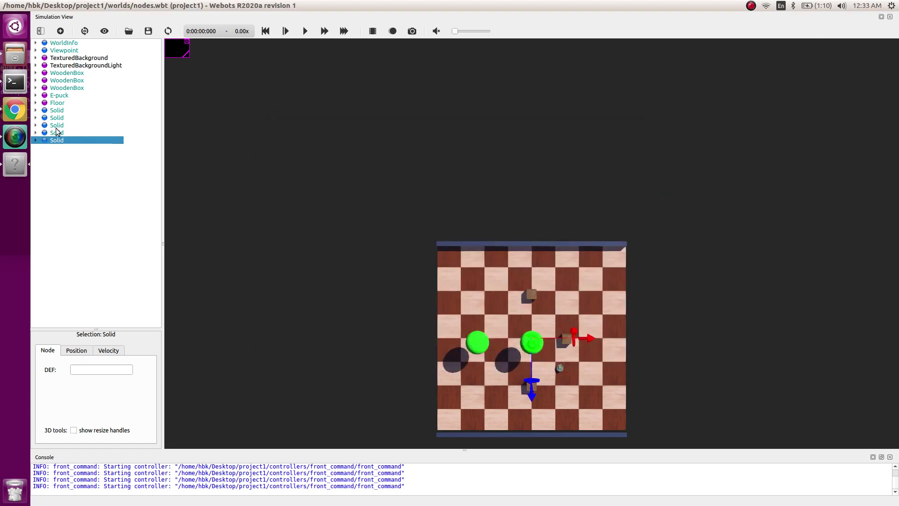
left_click(36, 140)
double_click(75, 171)
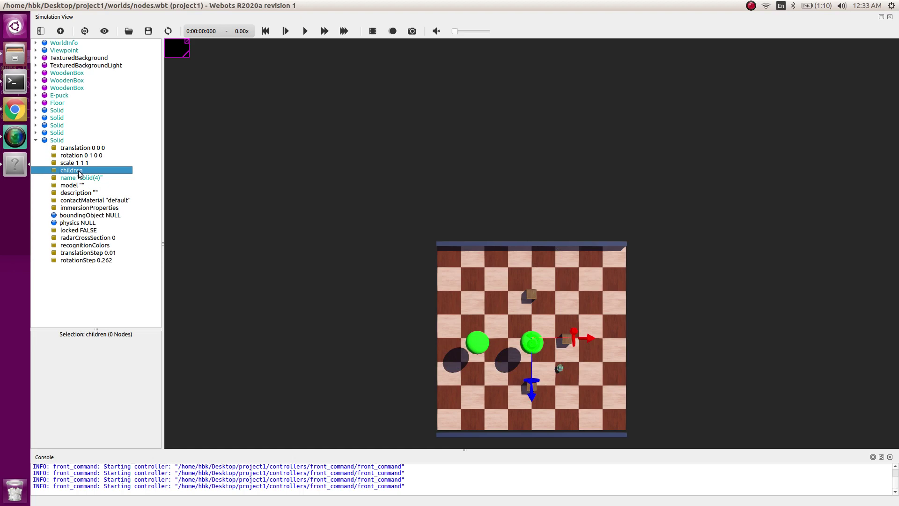
left_click(309, 166)
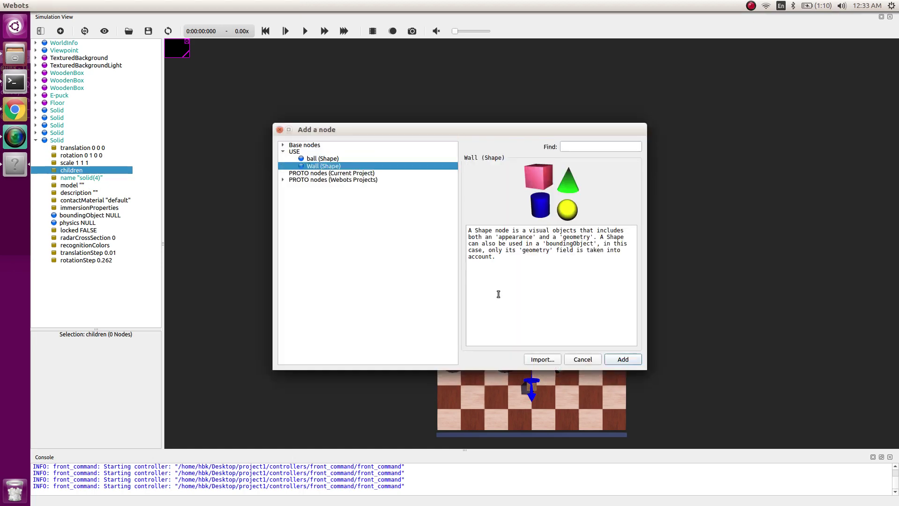
left_click(623, 359)
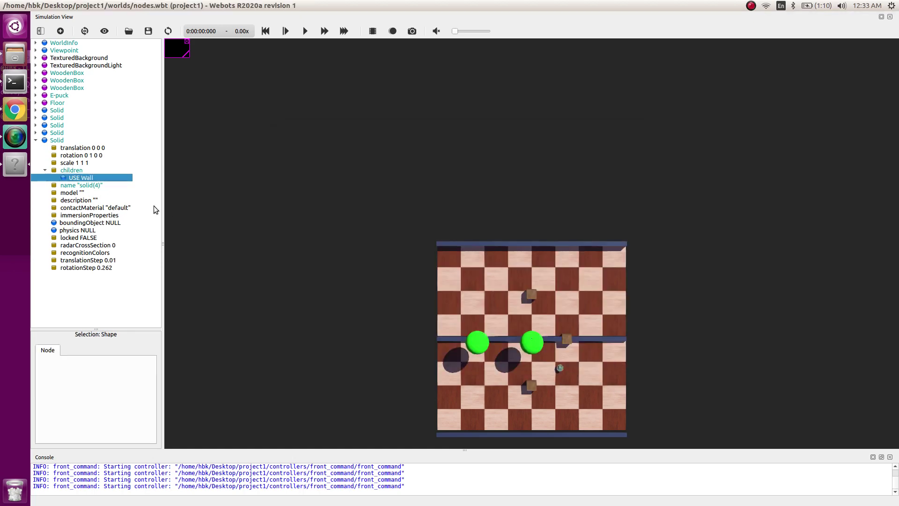
left_click(35, 140)
left_click(55, 140)
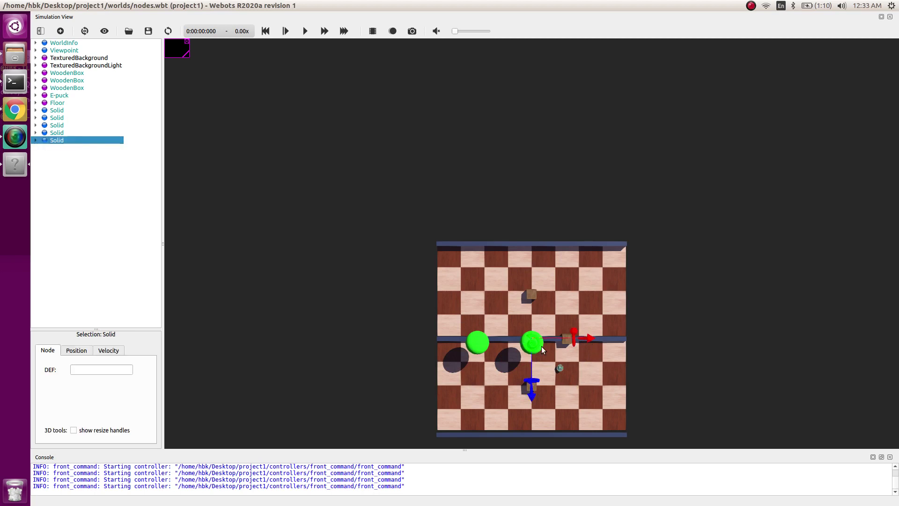
Rotate the new wall a quarter turn and set its translation to 1 0.05 0.
left_click_drag(537, 347, 501, 367)
left_click_drag(472, 340, 566, 340)
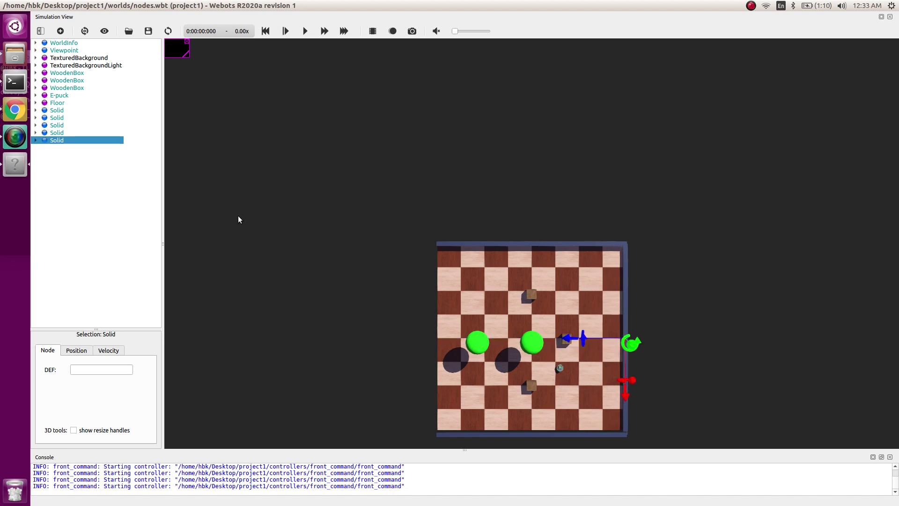
left_click(36, 140)
key("Down")
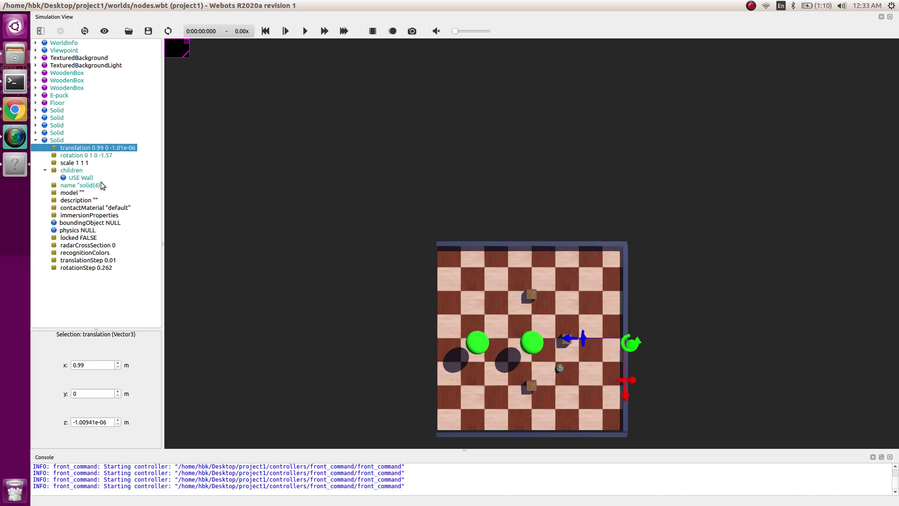
left_click_drag(98, 368, 63, 369)
type("1")
left_click_drag(109, 422, 65, 392)
type("0")
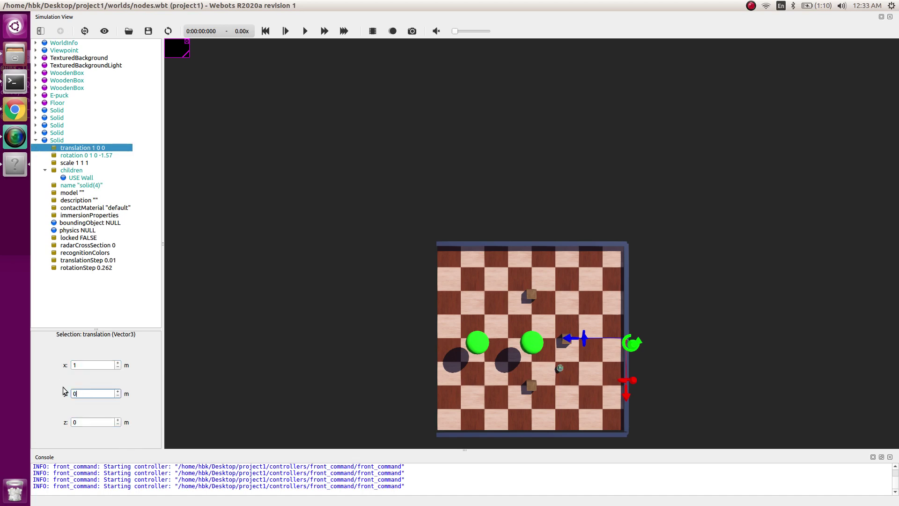
type("0.05")
key("Return")
left_click_drag(313, 389, 294, 359)
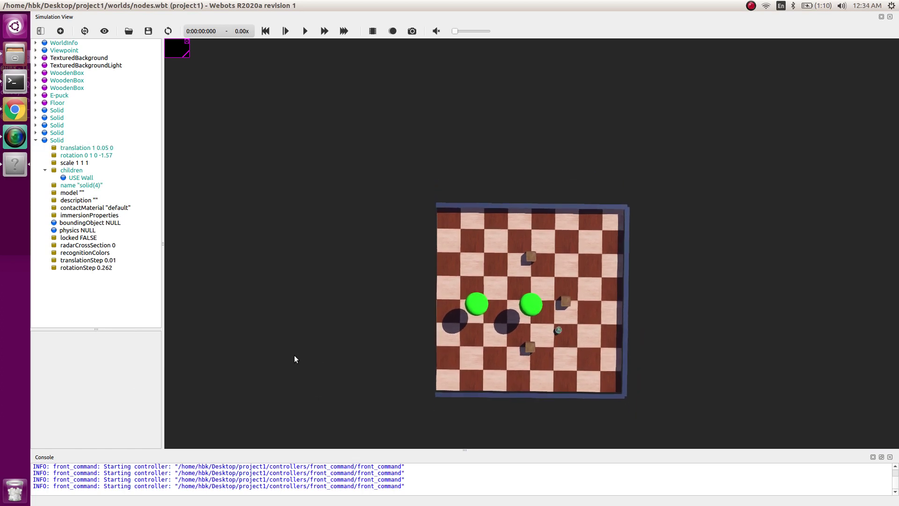
left_click(626, 296)
left_click(36, 140)
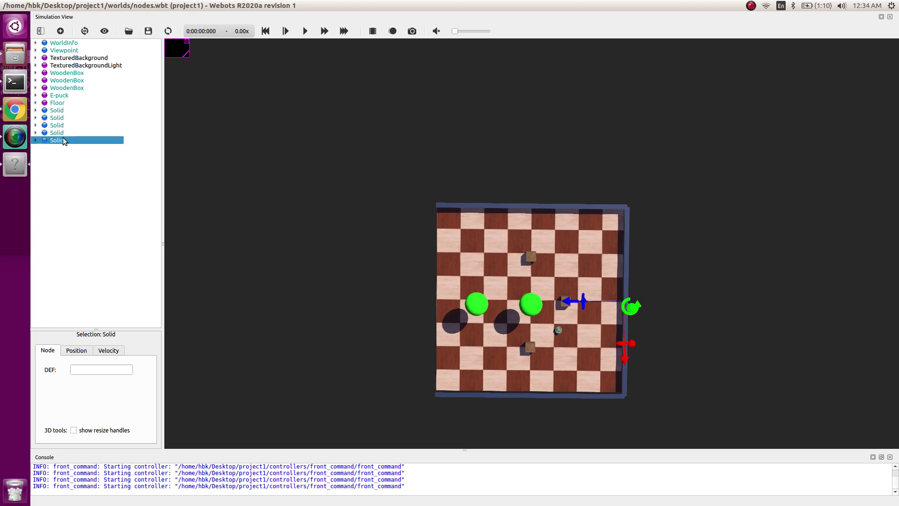
Add a fourth Solid whose child reuses the Wall shape.
left_click(60, 31)
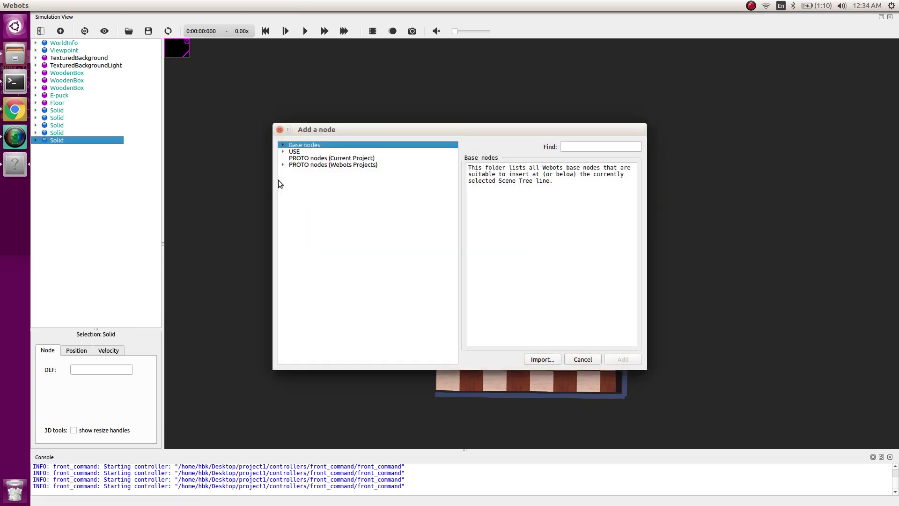
left_click(282, 144)
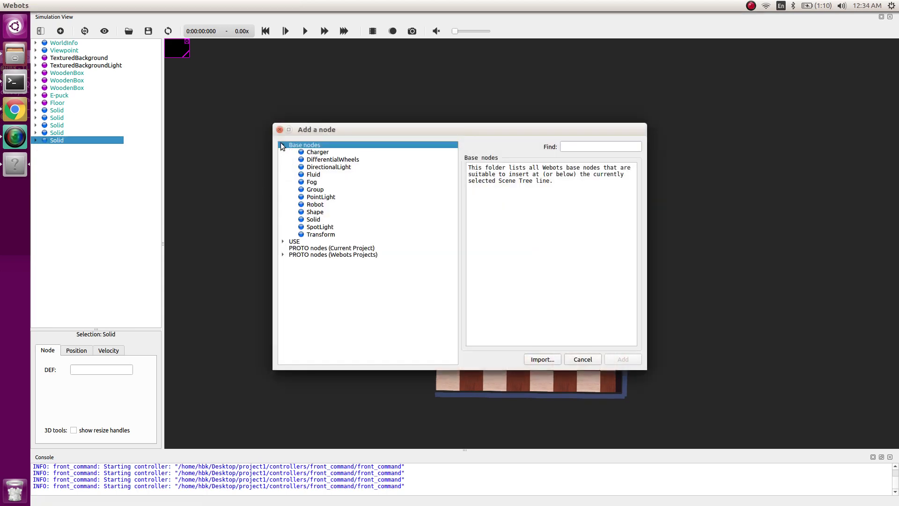
left_click(315, 219)
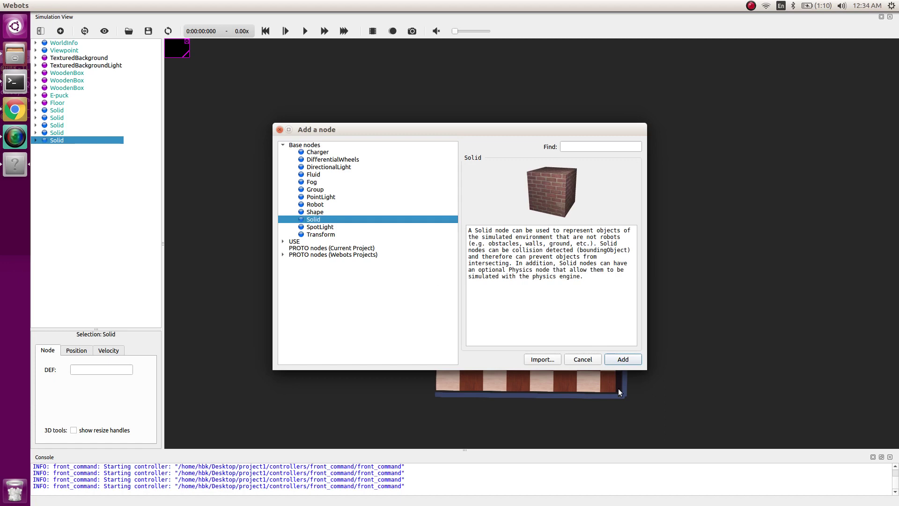
left_click(618, 359)
left_click(36, 147)
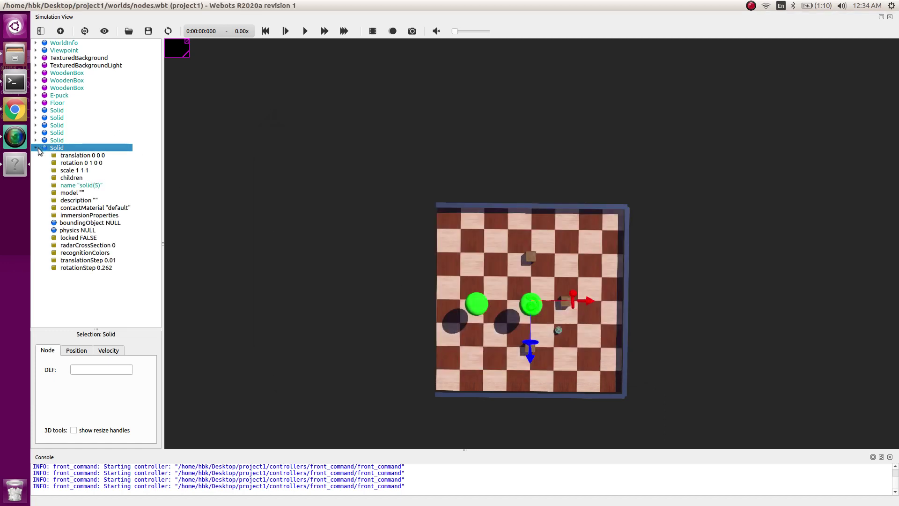
double_click(71, 178)
left_click(283, 152)
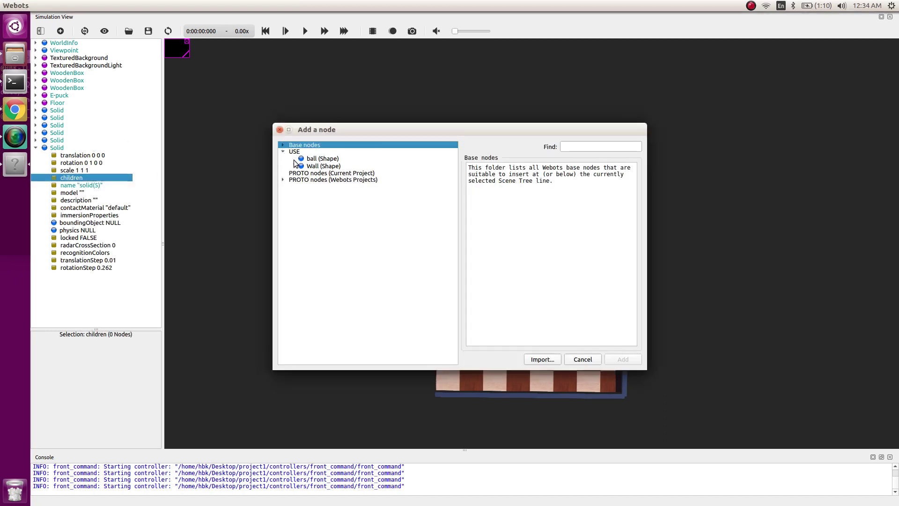
left_click(294, 160)
left_click(623, 359)
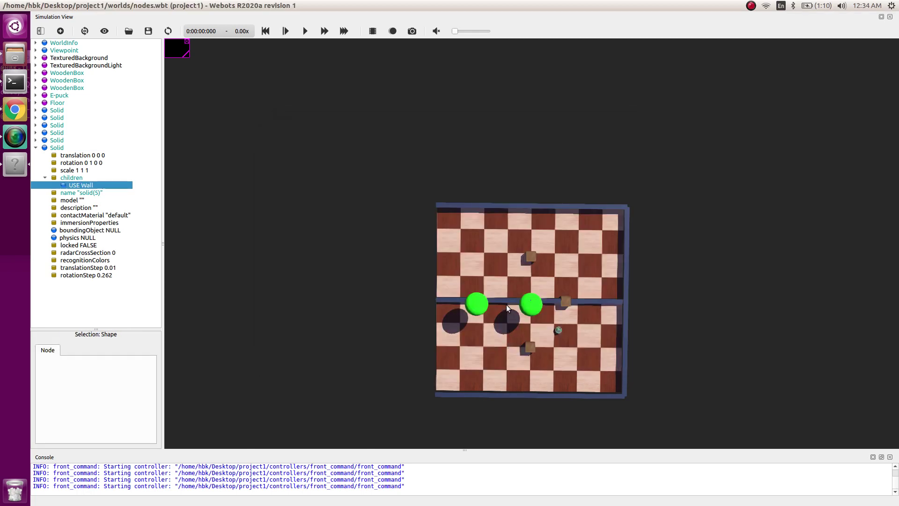
Turn the left wall a quarter turn and set its translation to -1 0.05 0.
left_click(569, 303)
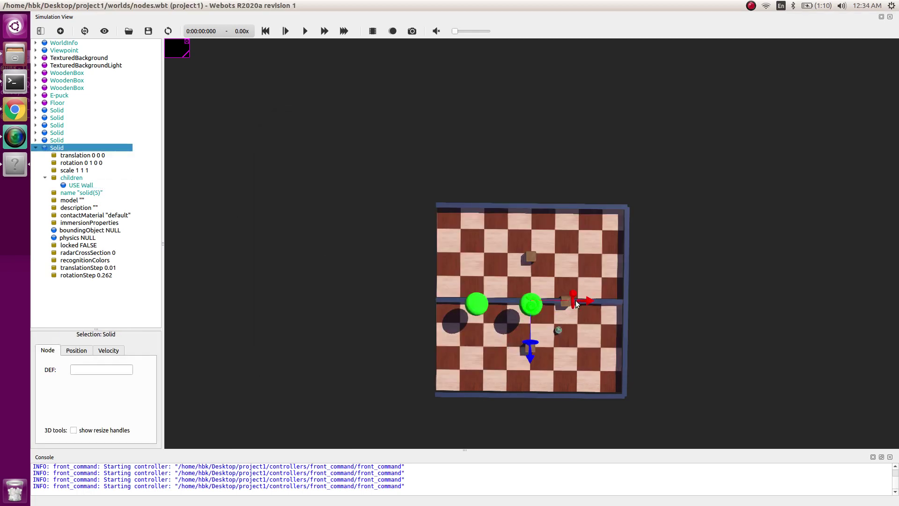
left_click_drag(538, 308, 394, 300)
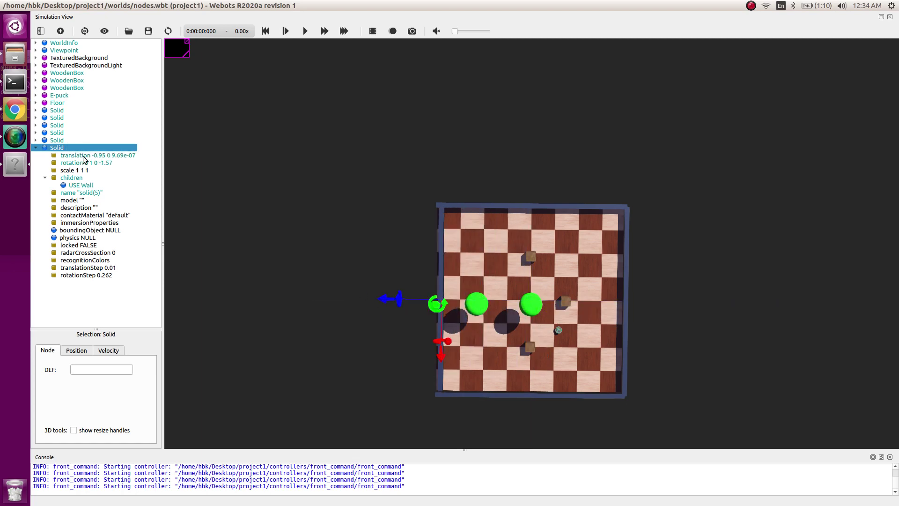
left_click(87, 157)
left_click_drag(104, 361, 52, 364)
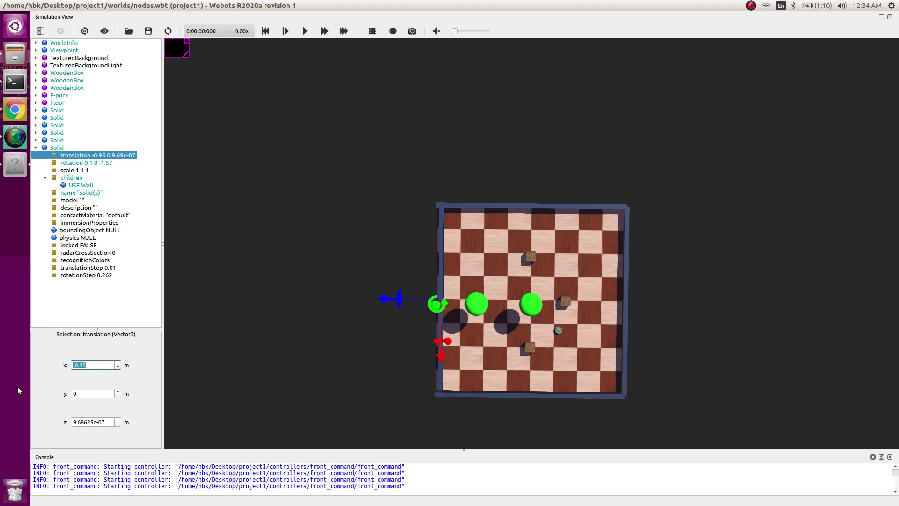
type("-1")
left_click(109, 393)
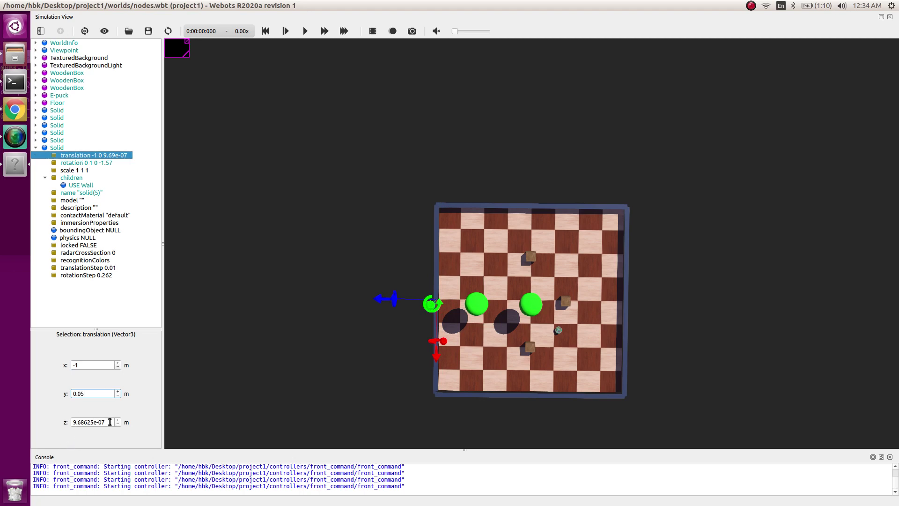
left_click_drag(110, 422, 60, 424)
type("0")
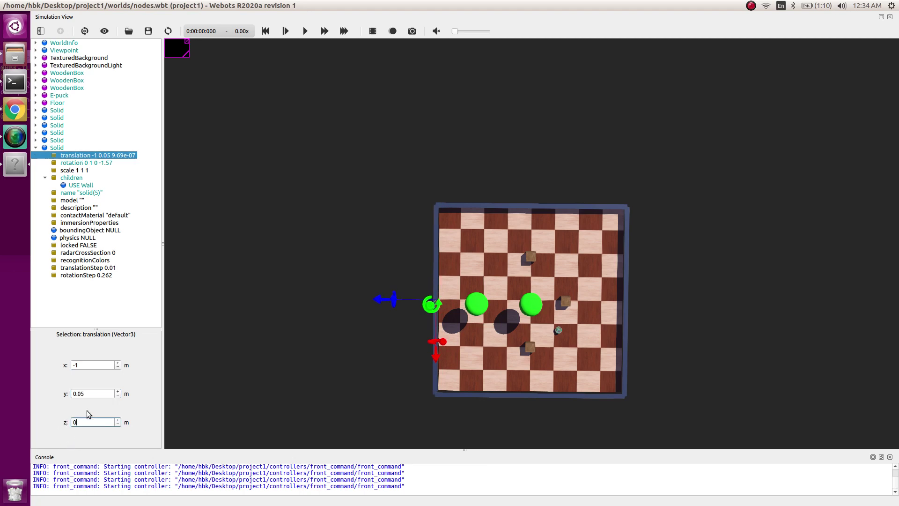
key("Return")
left_click_drag(458, 329, 560, 352)
left_click_drag(473, 278, 559, 316)
left_click(614, 324)
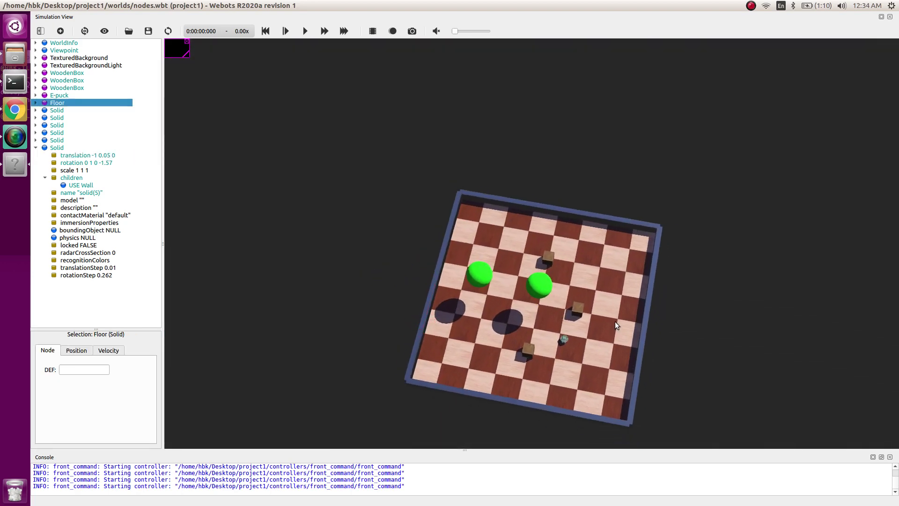
Set the original Wall's PBRAppearance metalness to 0, turning all walls white.
left_click(36, 148)
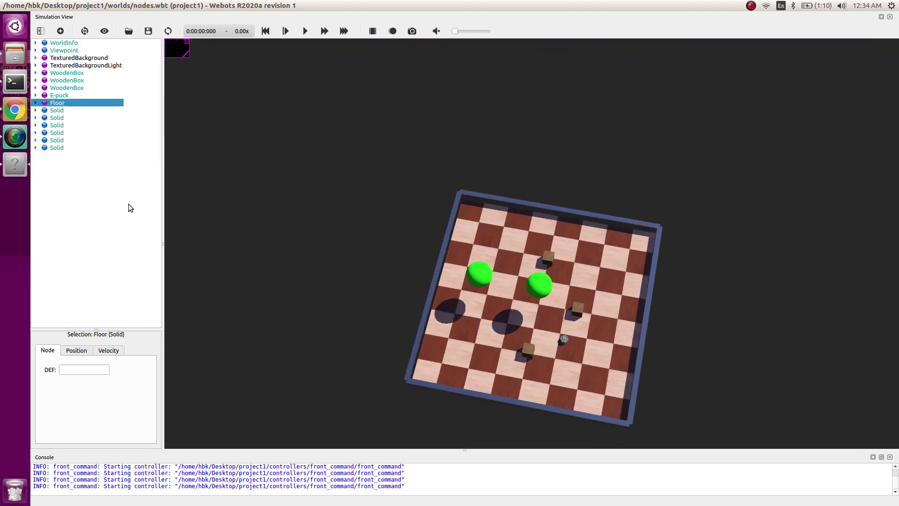
left_click(56, 126)
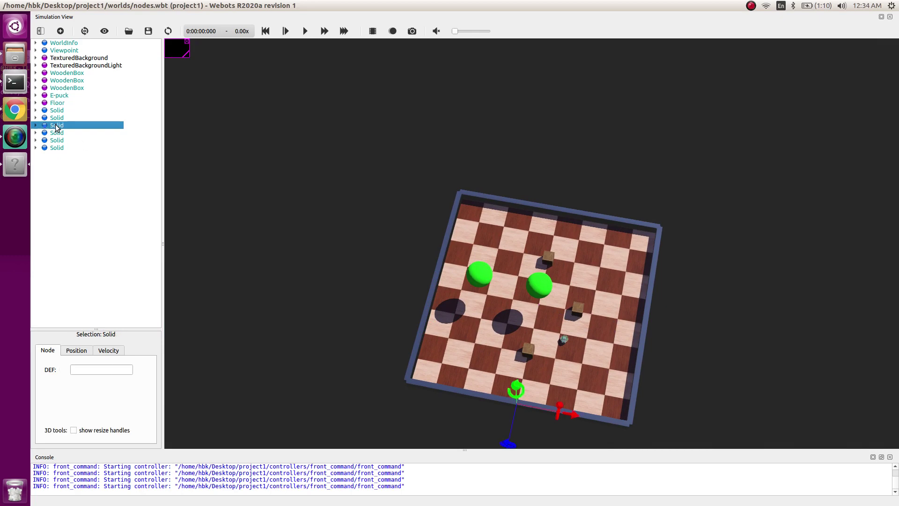
left_click(36, 126)
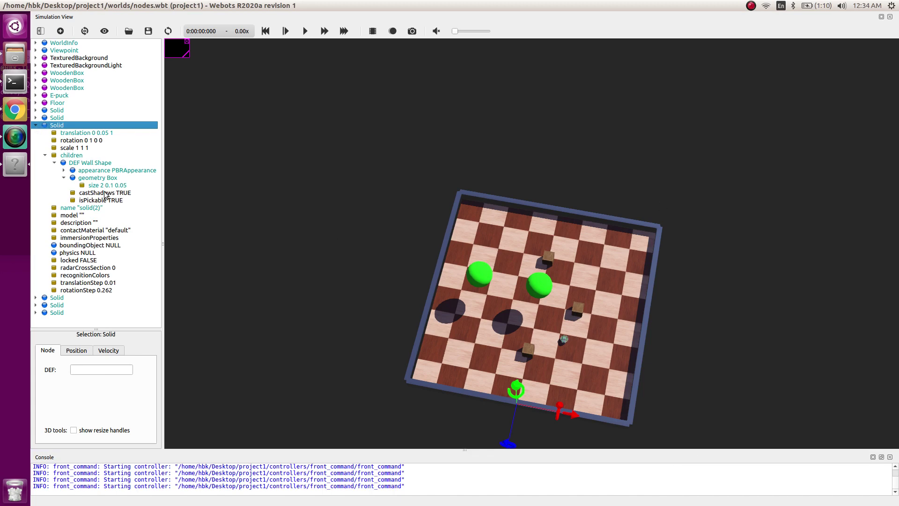
left_click(64, 170)
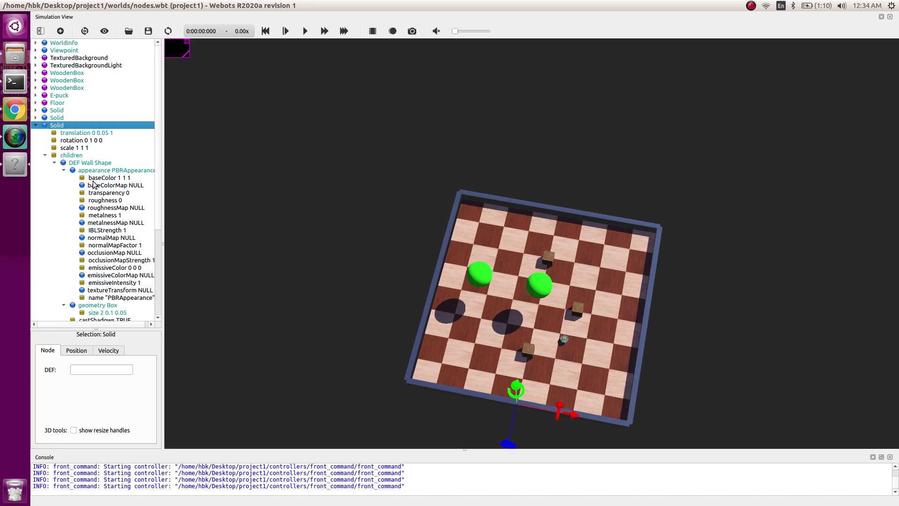
left_click(112, 217)
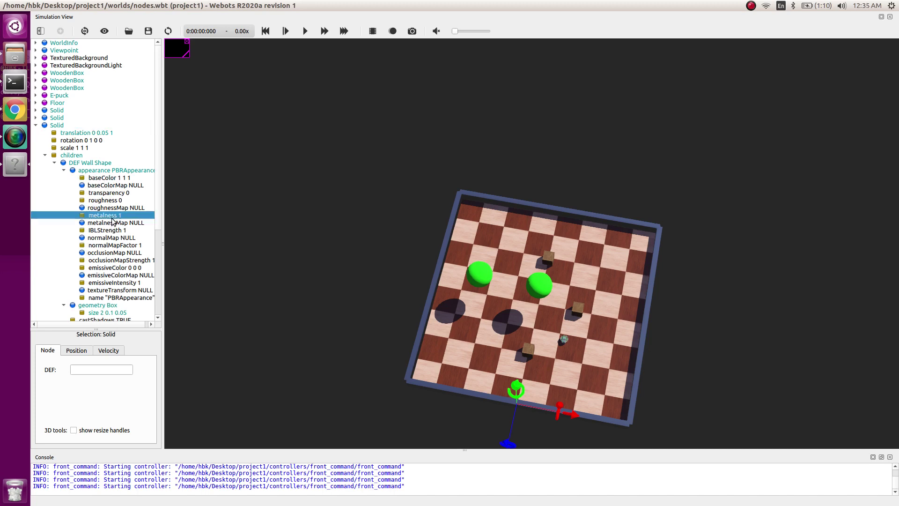
left_click(88, 398)
key("BackSpace")
type("0")
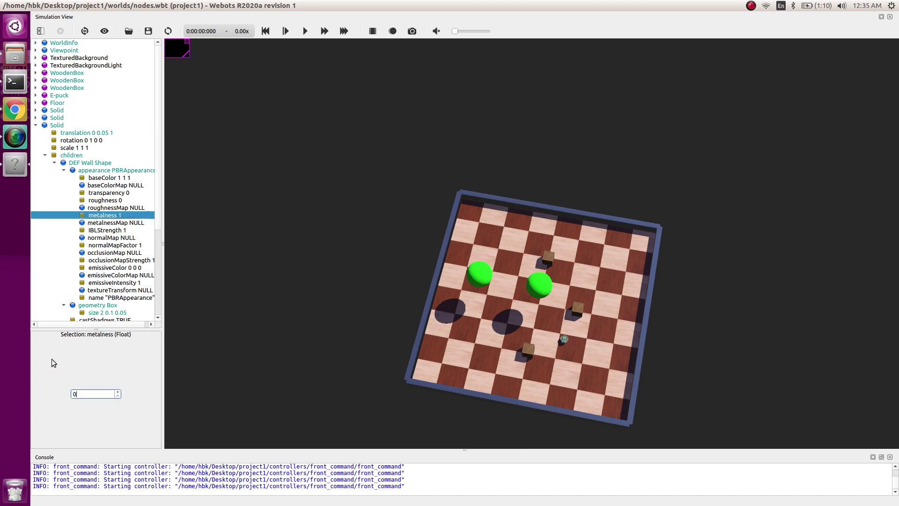
key("Return")
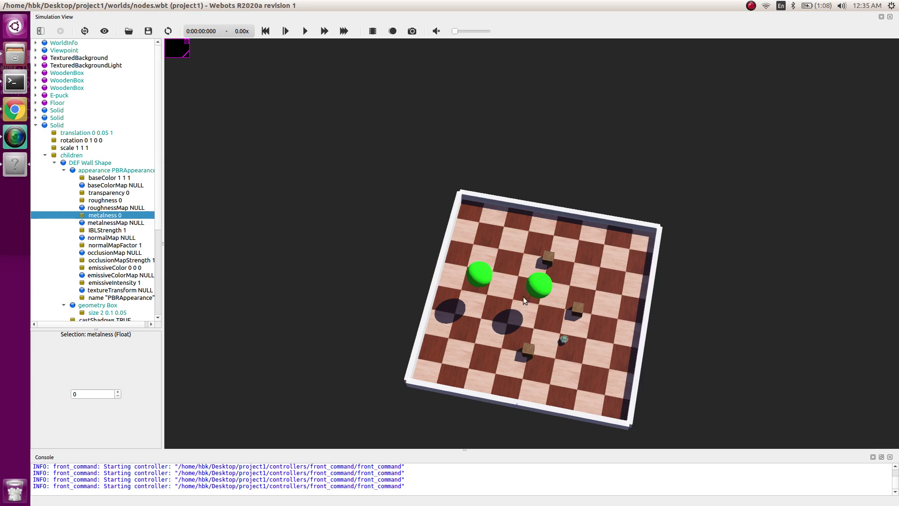
left_click_drag(523, 296, 553, 315)
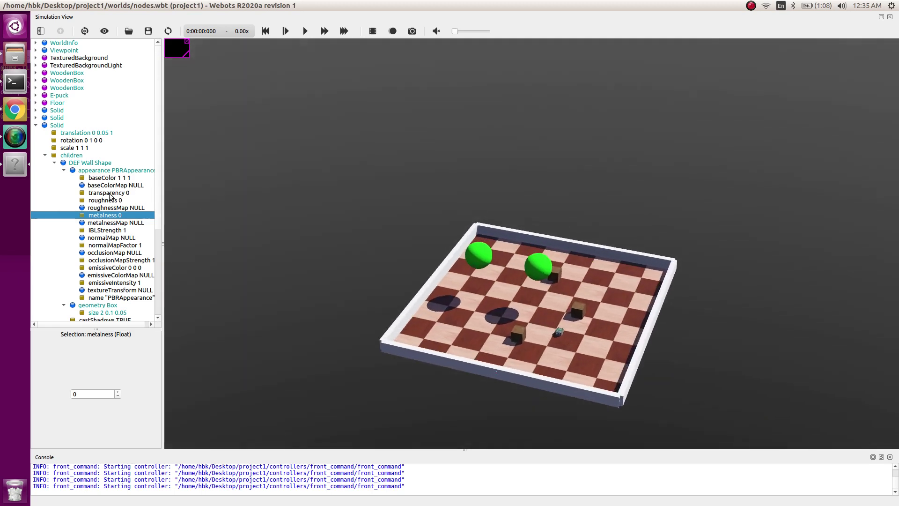
double_click(106, 186)
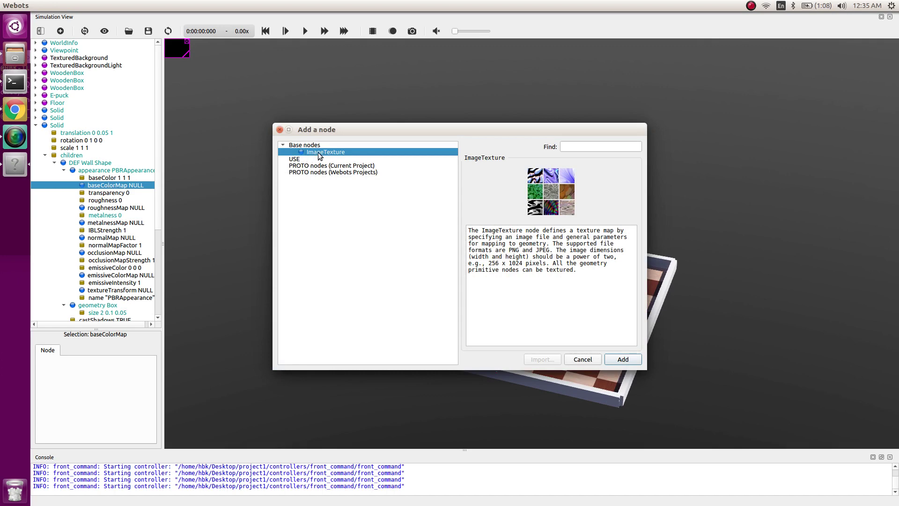
Add an ImageTexture to the Wall's baseColorMap using textures/red_brick_wall.jpg, then view the bricked walls.
left_click(631, 360)
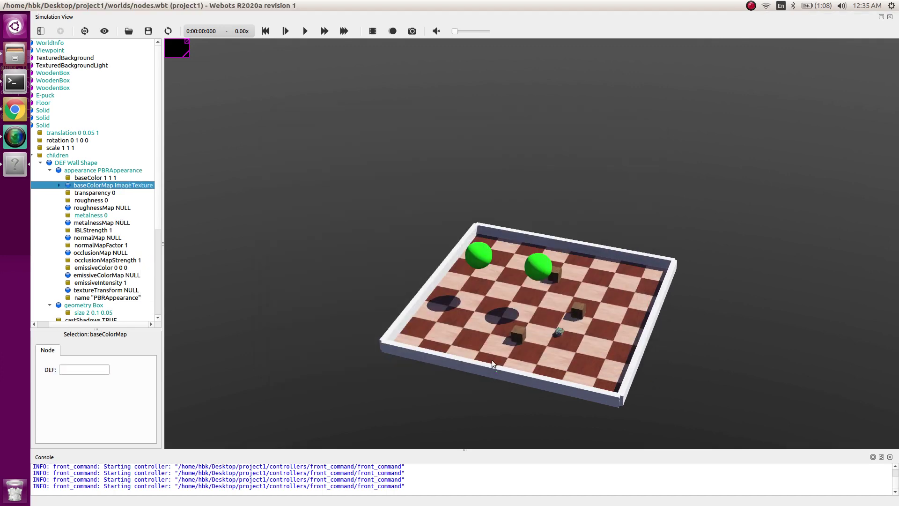
left_click(59, 185)
left_click(88, 192)
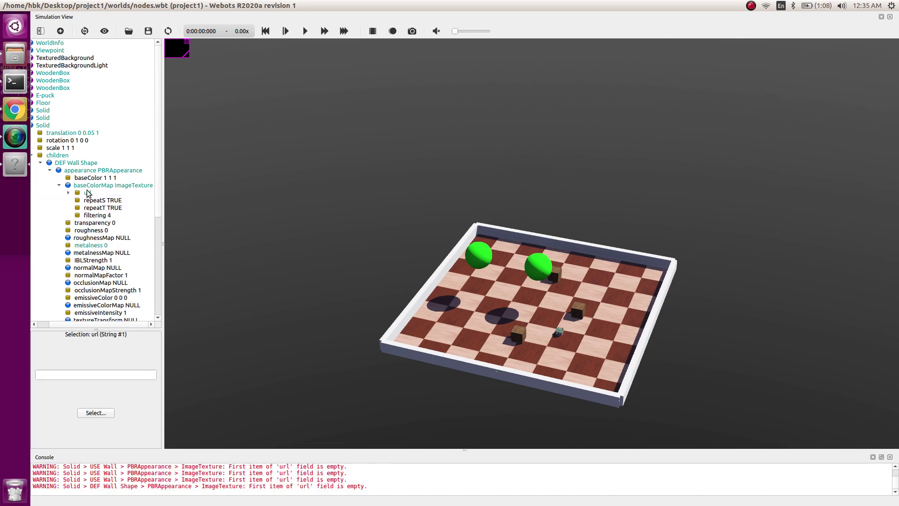
left_click(101, 412)
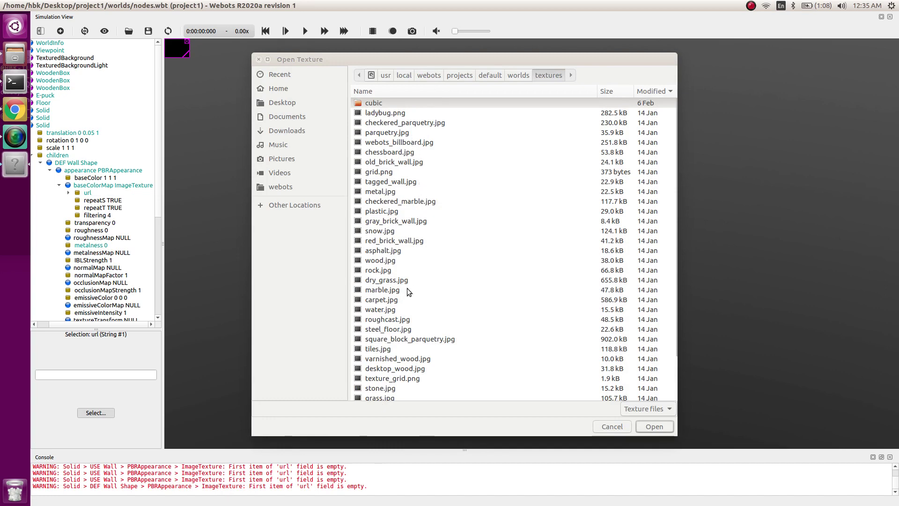
left_click(396, 240)
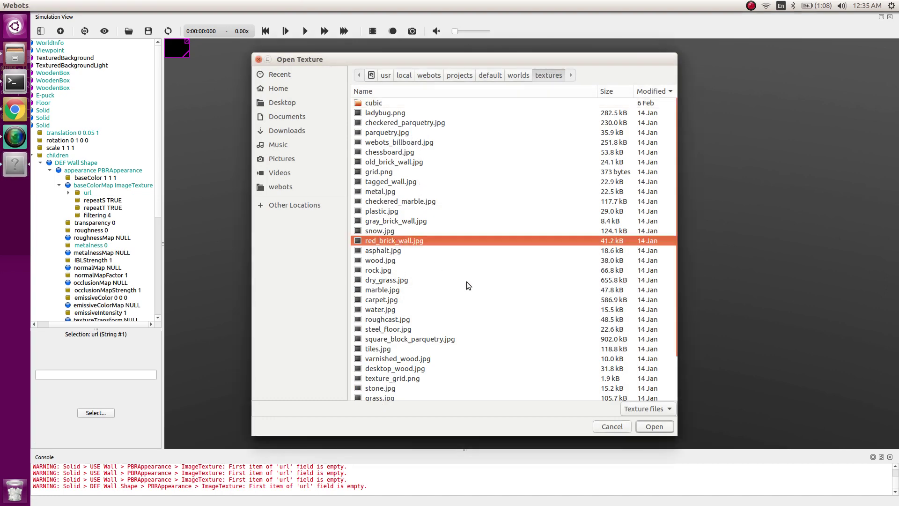
left_click(654, 426)
left_click_drag(517, 271, 582, 410)
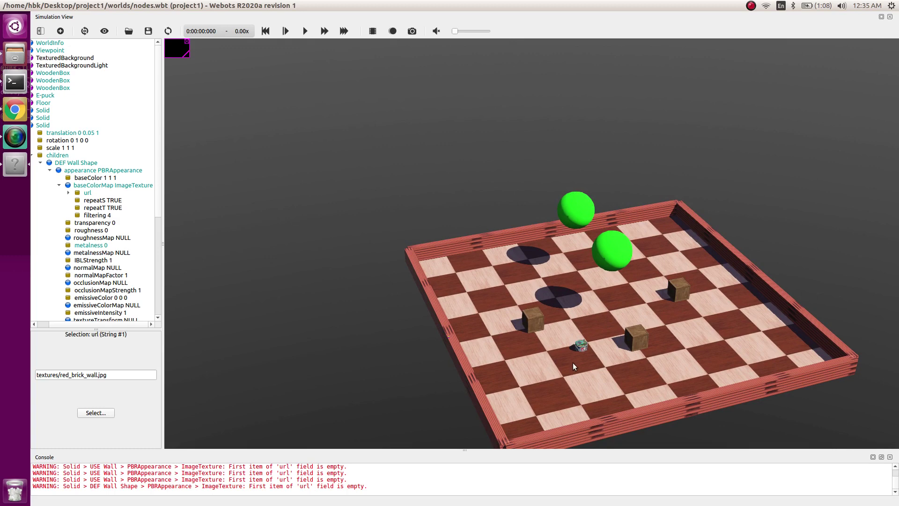
left_click_drag(573, 367, 567, 326)
left_click(59, 185)
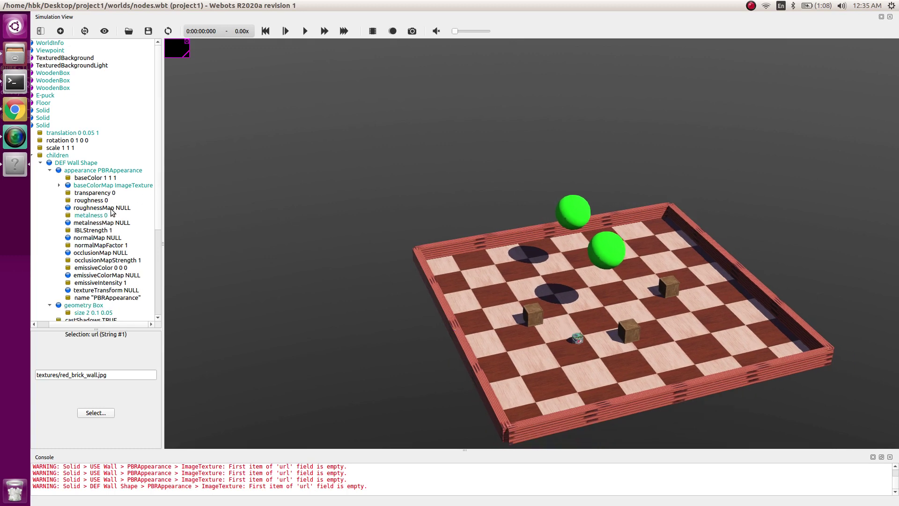
left_click_drag(515, 338, 542, 313)
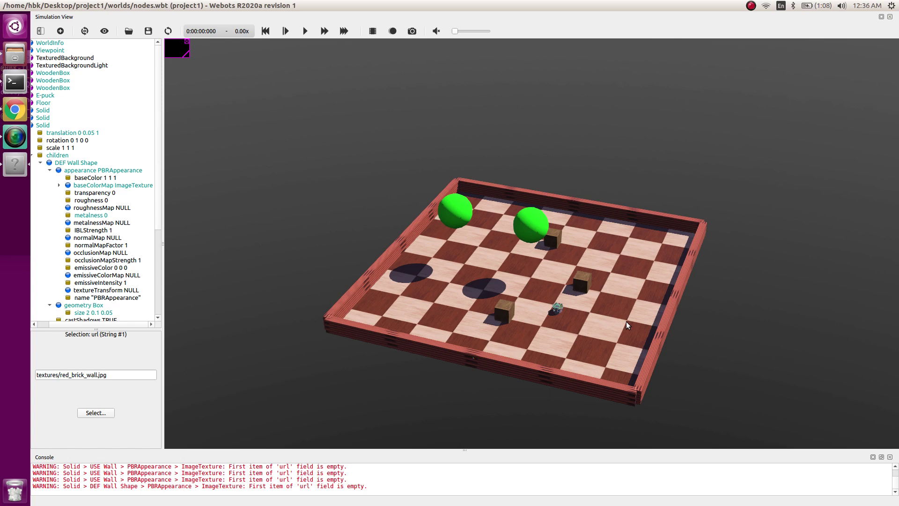
left_click_drag(575, 359, 562, 352)
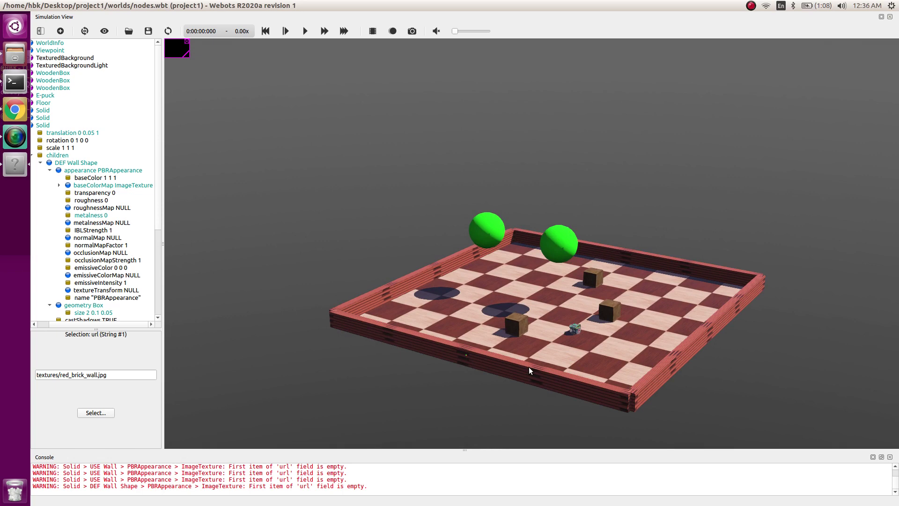